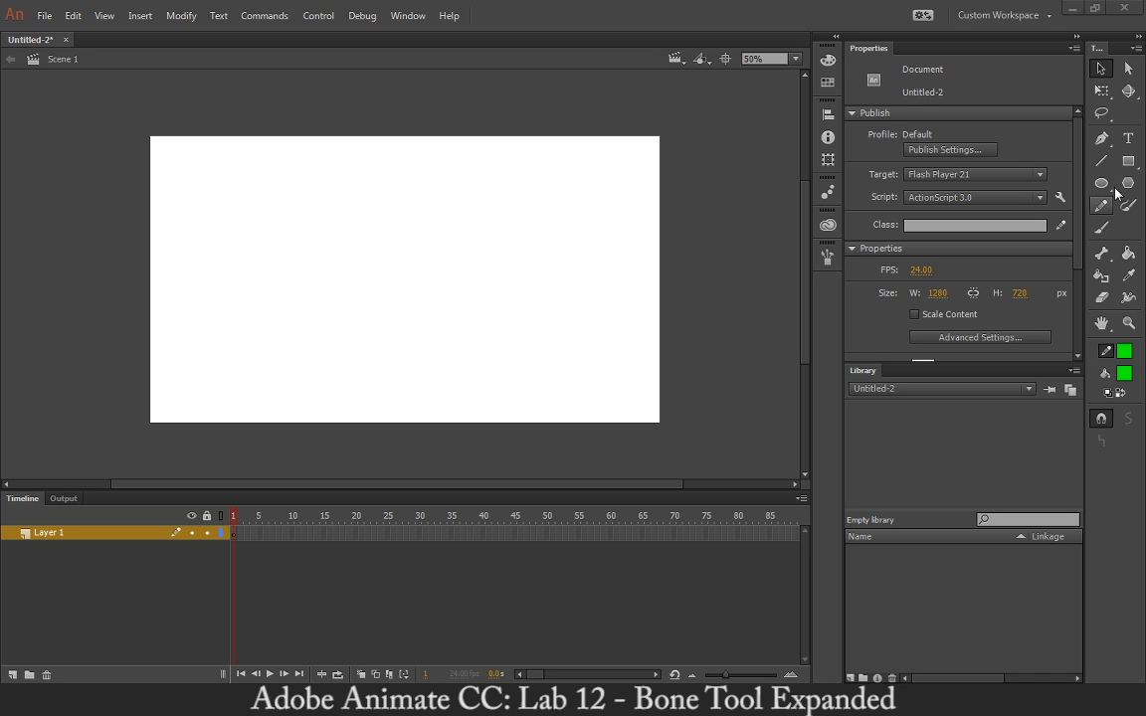
# Draw a circle about 128 px wide near the stage's upper-left corner with a black stroke and dark grey fill
pyautogui.click(1122, 351)
pyautogui.click(898, 400)
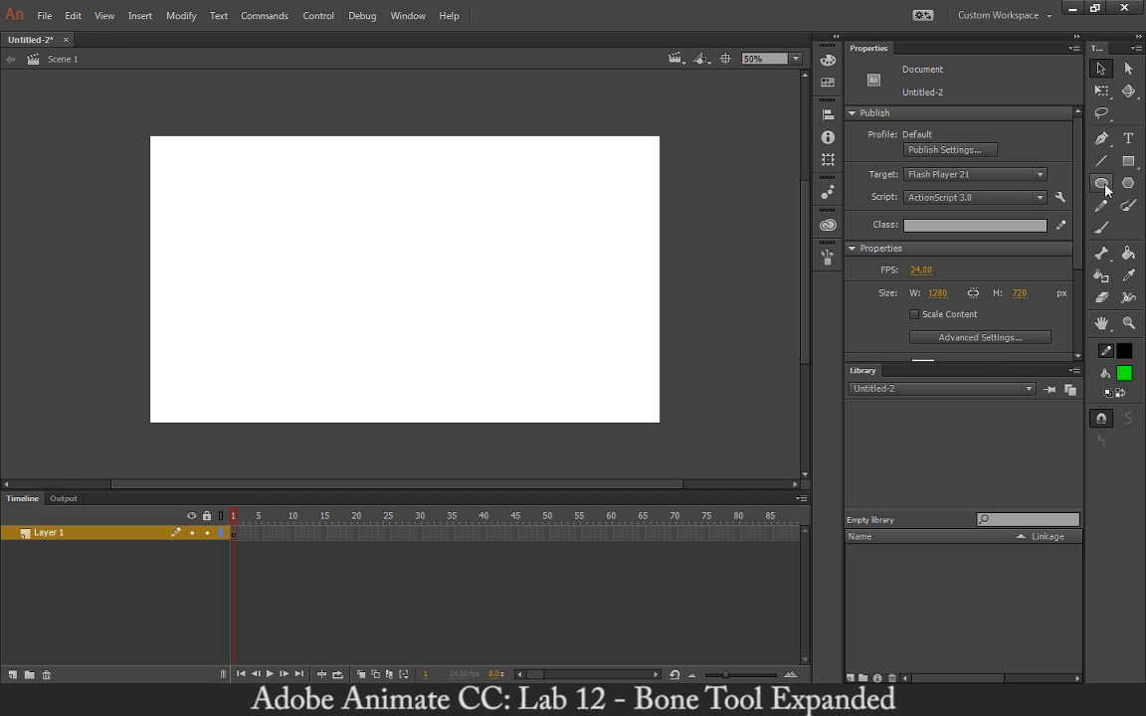
pyautogui.click(1102, 183)
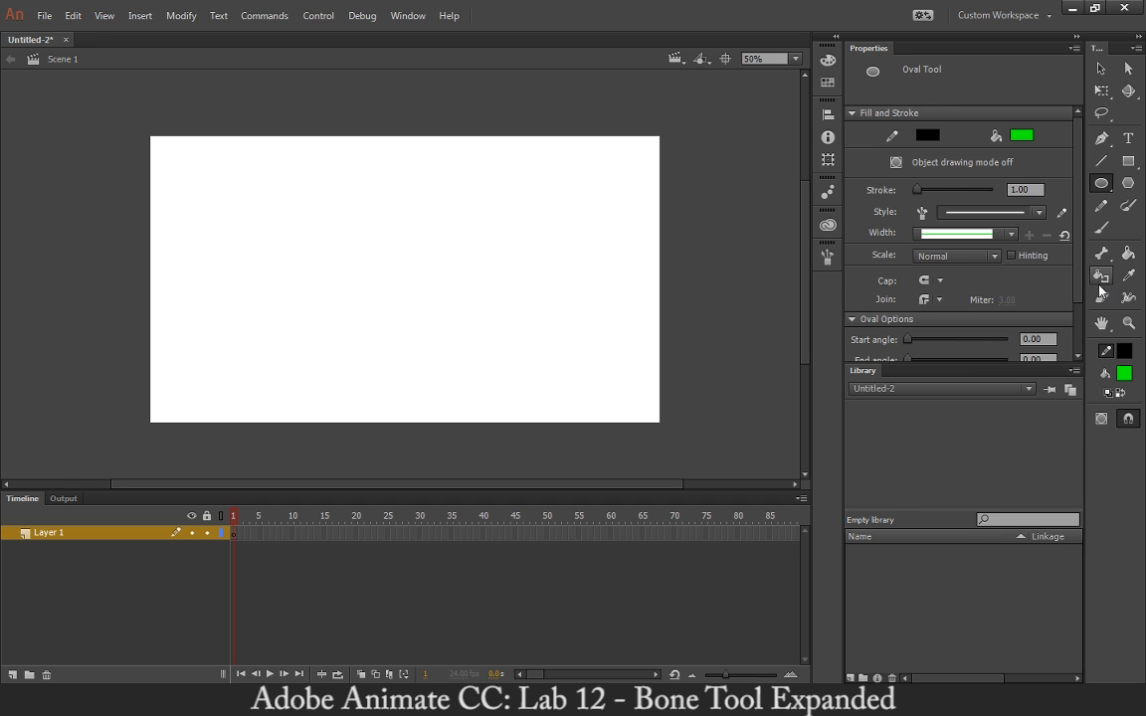
pyautogui.click(1124, 373)
pyautogui.click(895, 442)
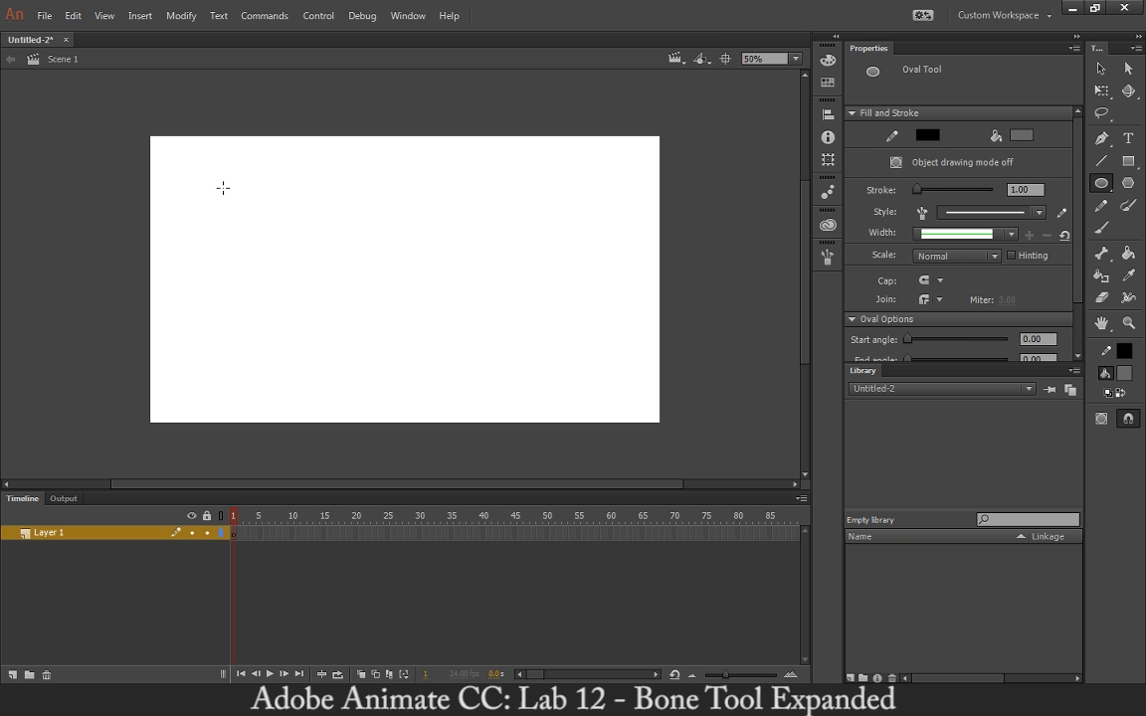
pyautogui.moveTo(221, 181); pyautogui.dragTo(258, 229)
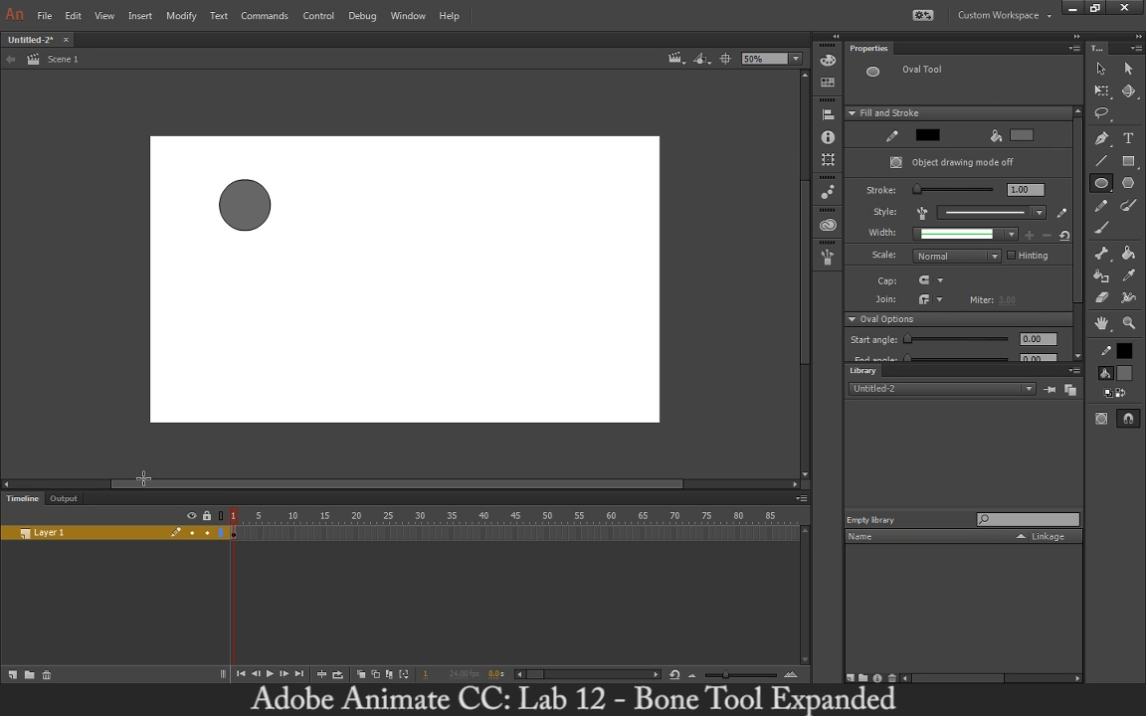
# Rename Layer 1 as Shoulder
pyautogui.doubleClick(50, 532)
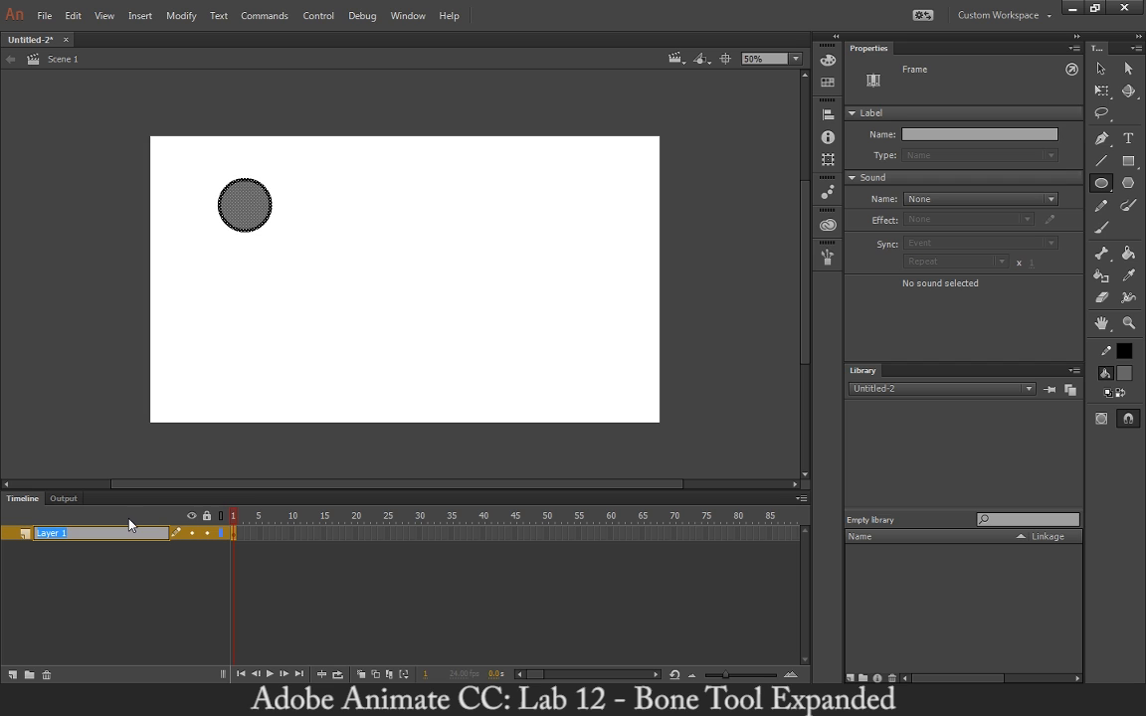
pyautogui.write('Shoulder_')
pyautogui.press('Return')
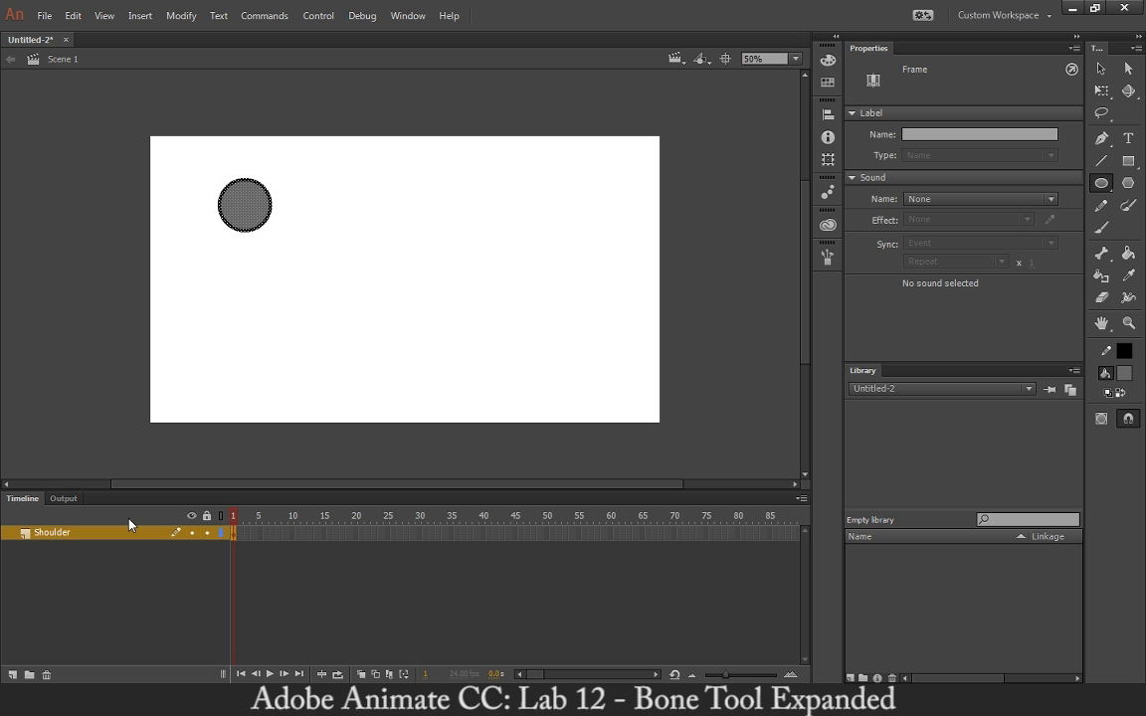
# Convert the circle to a Movie Clip symbol named Shoulder
pyautogui.rightClick(252, 203)
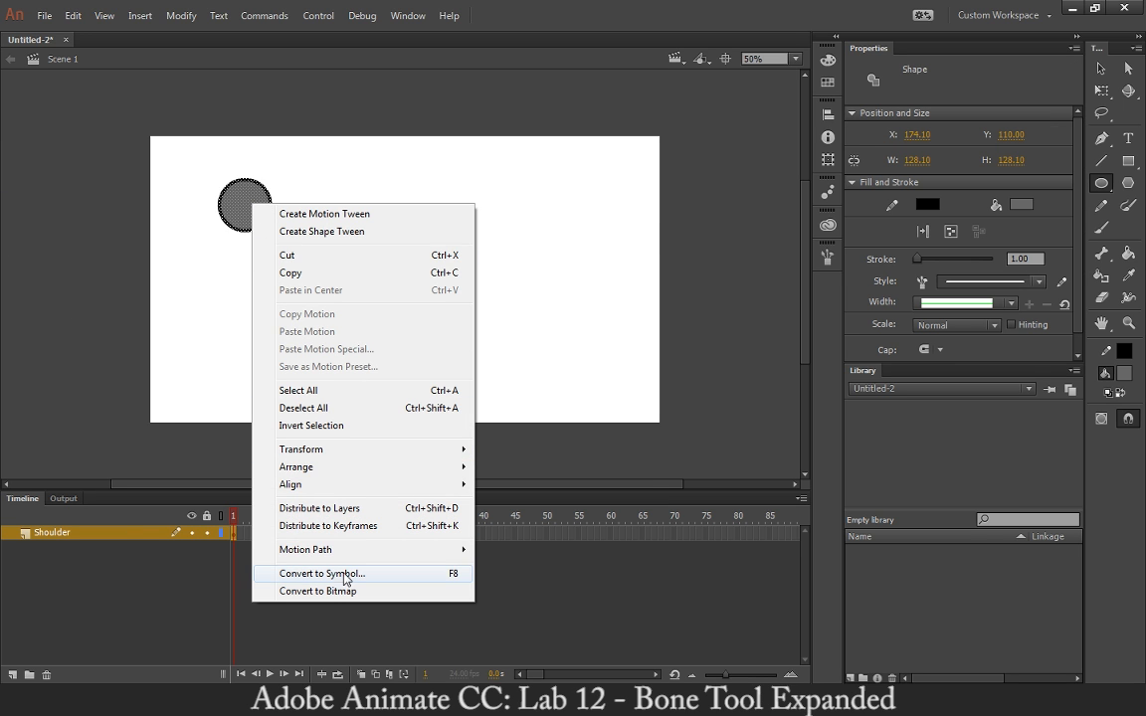
pyautogui.click(304, 574)
pyautogui.click(460, 149)
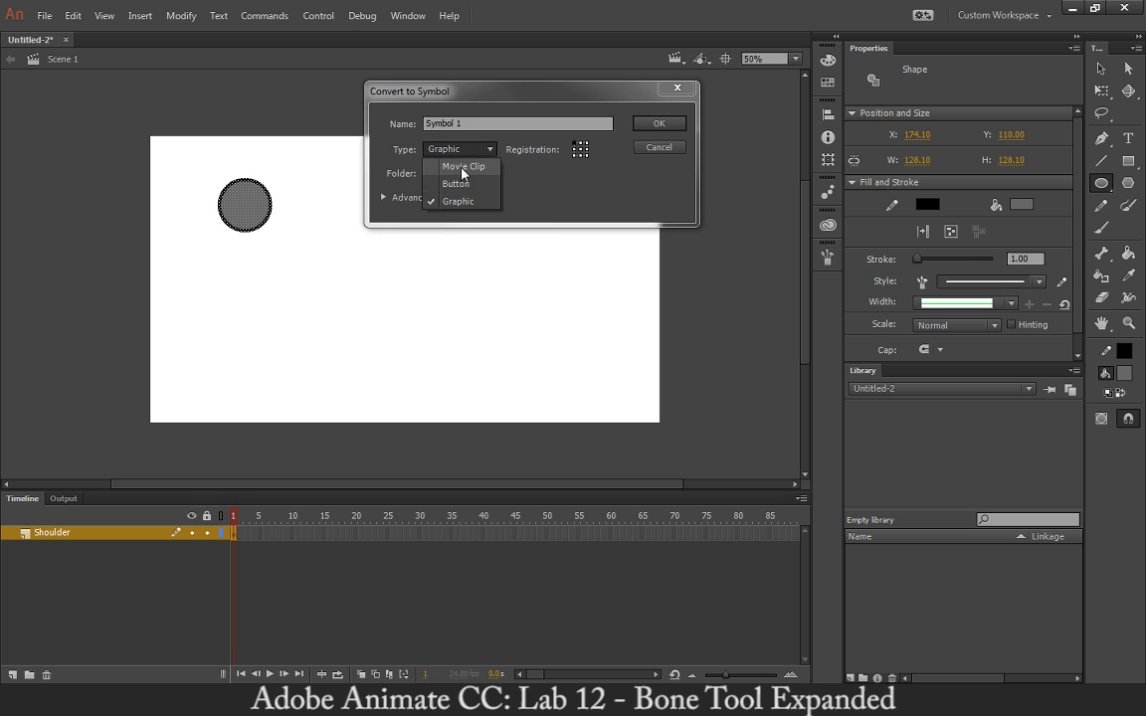
pyautogui.click(461, 165)
pyautogui.click(472, 119)
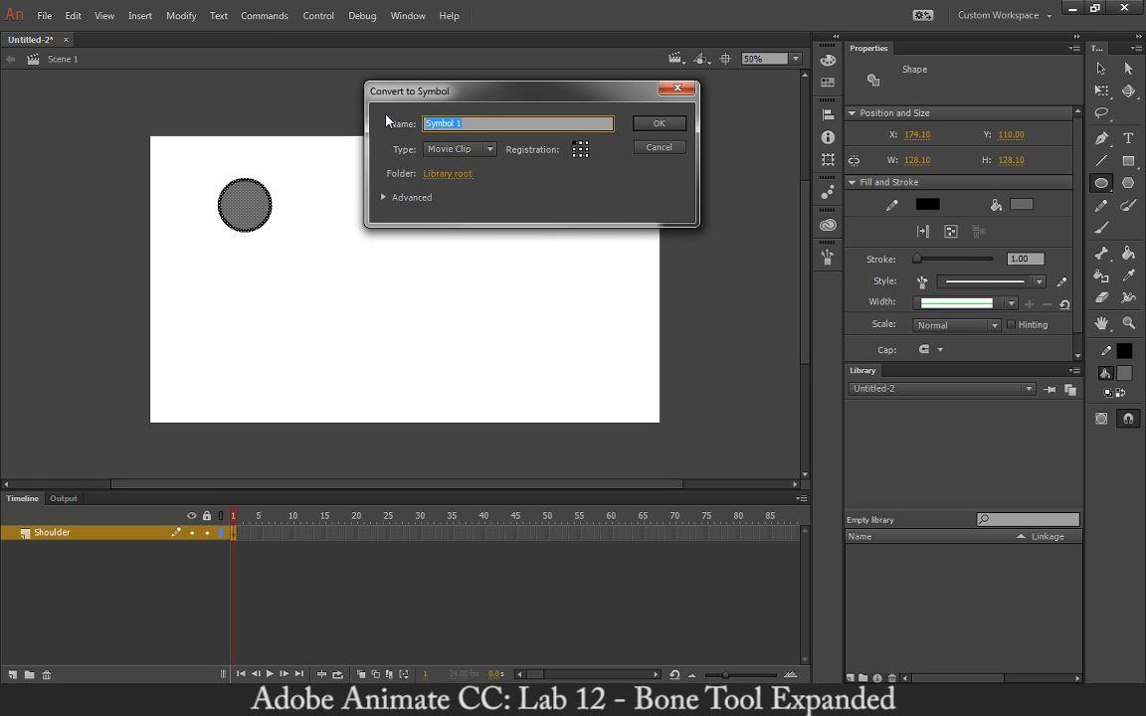
pyautogui.write('Shoulder')
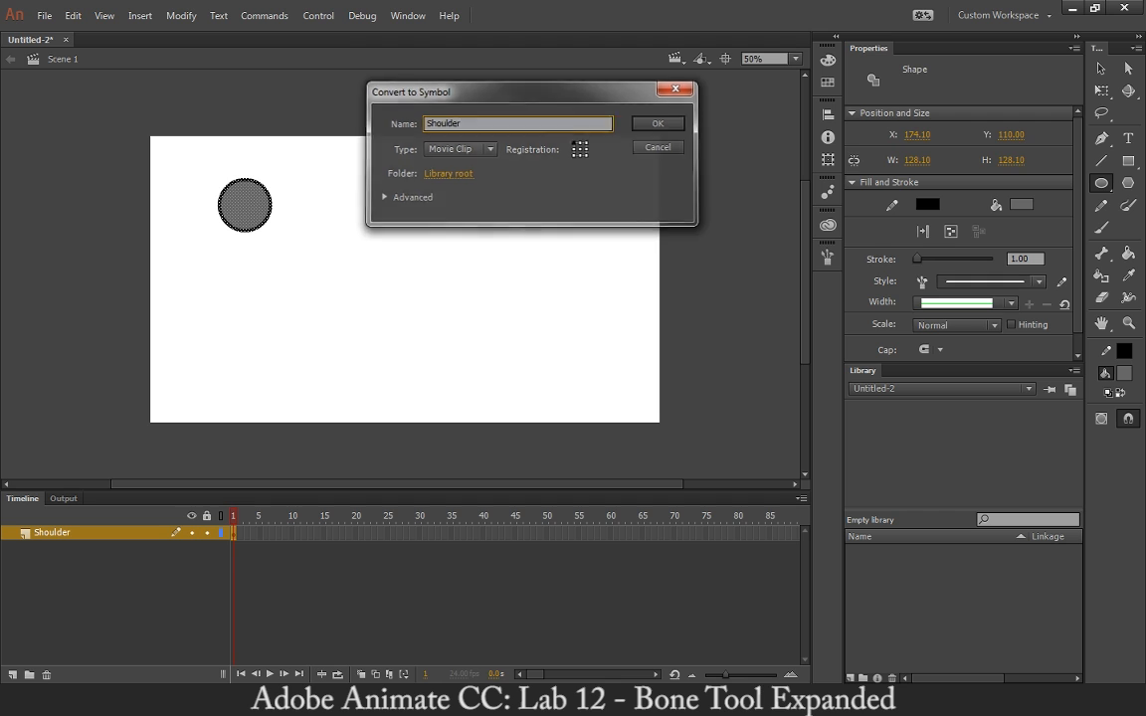
pyautogui.press('Return')
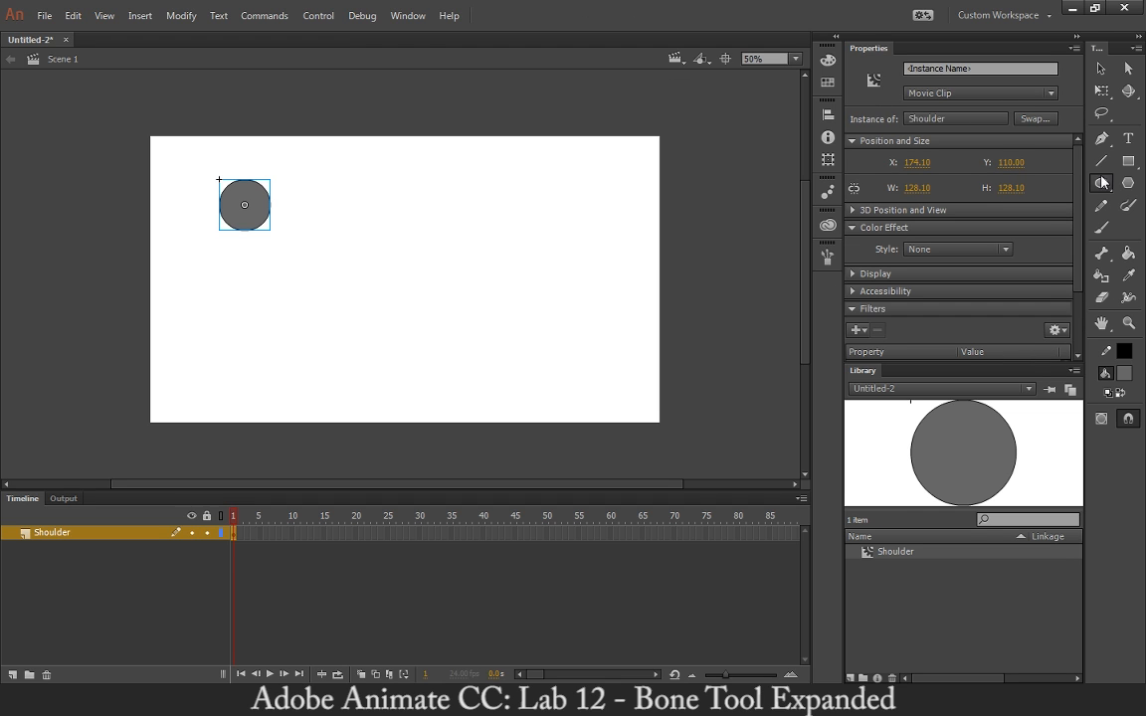
# Draw a vertical rectangle about 38 by 416 px down from the shoulder circle's centre on a new layer named Upper_Arm
pyautogui.click(1128, 161)
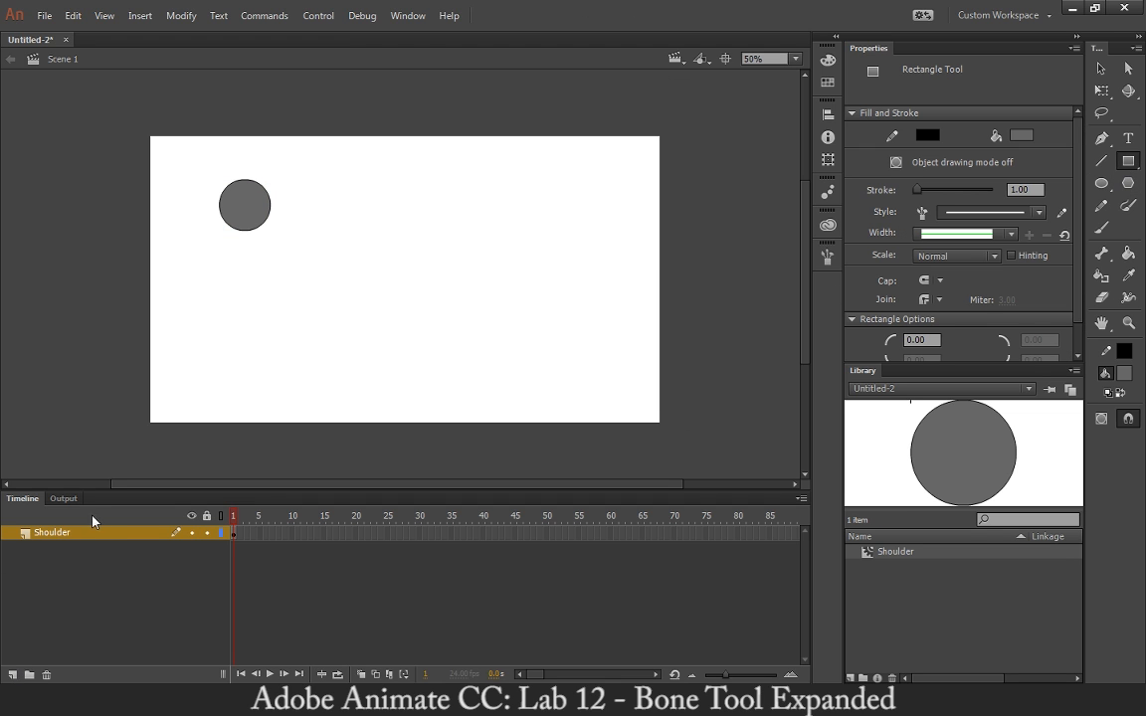
pyautogui.click(13, 674)
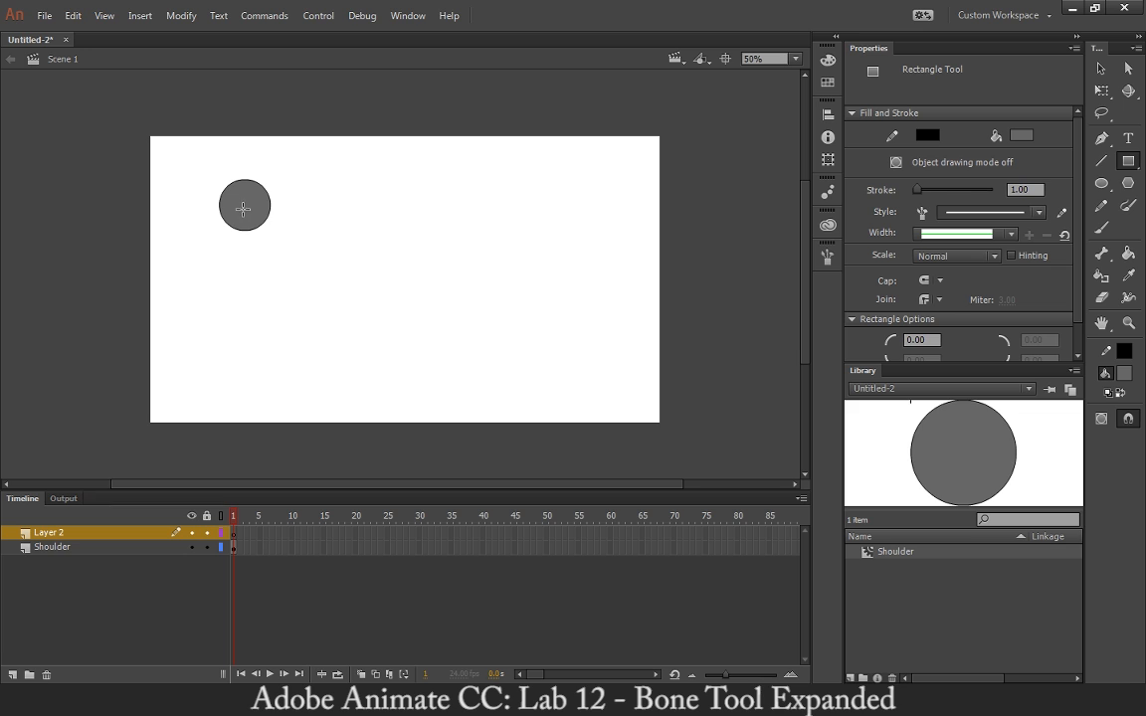
pyautogui.moveTo(237, 207); pyautogui.dragTo(252, 373)
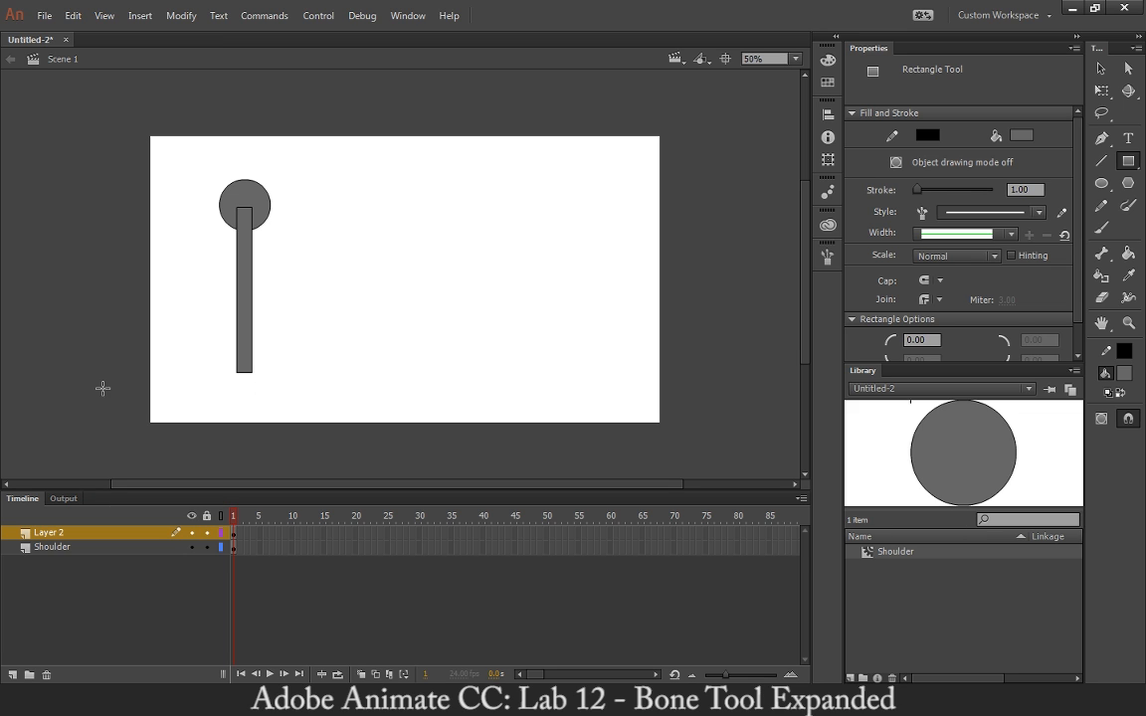
pyautogui.doubleClick(51, 532)
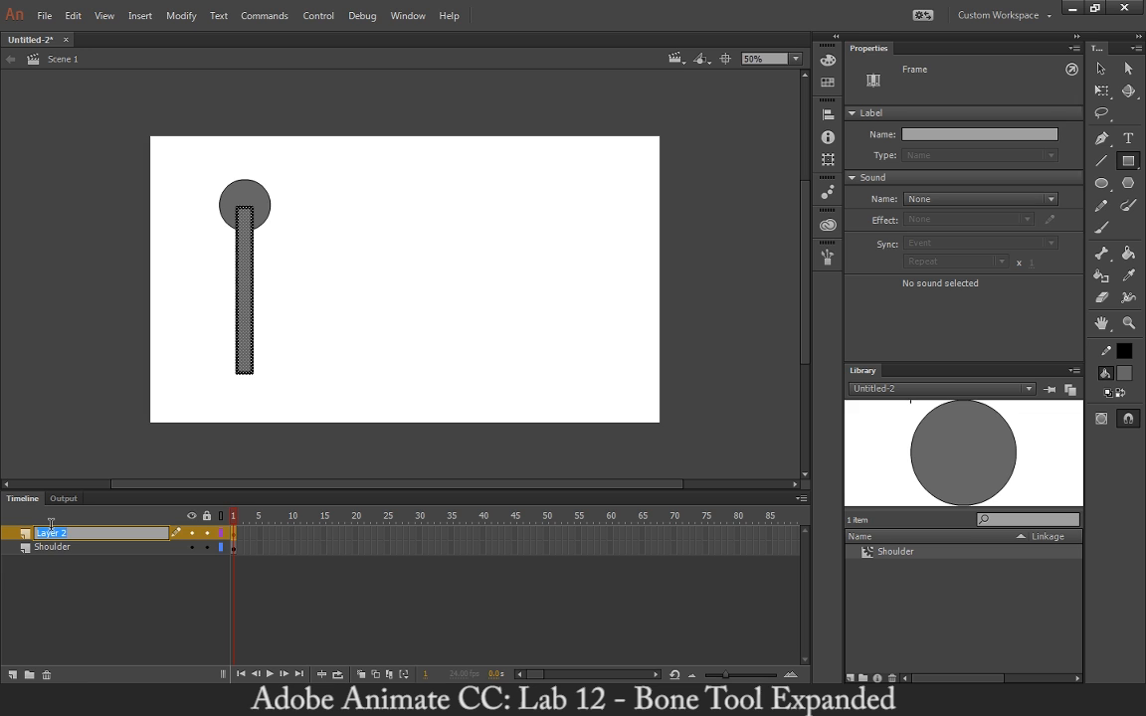
pyautogui.write('Upper_Arm')
pyautogui.press('Return')
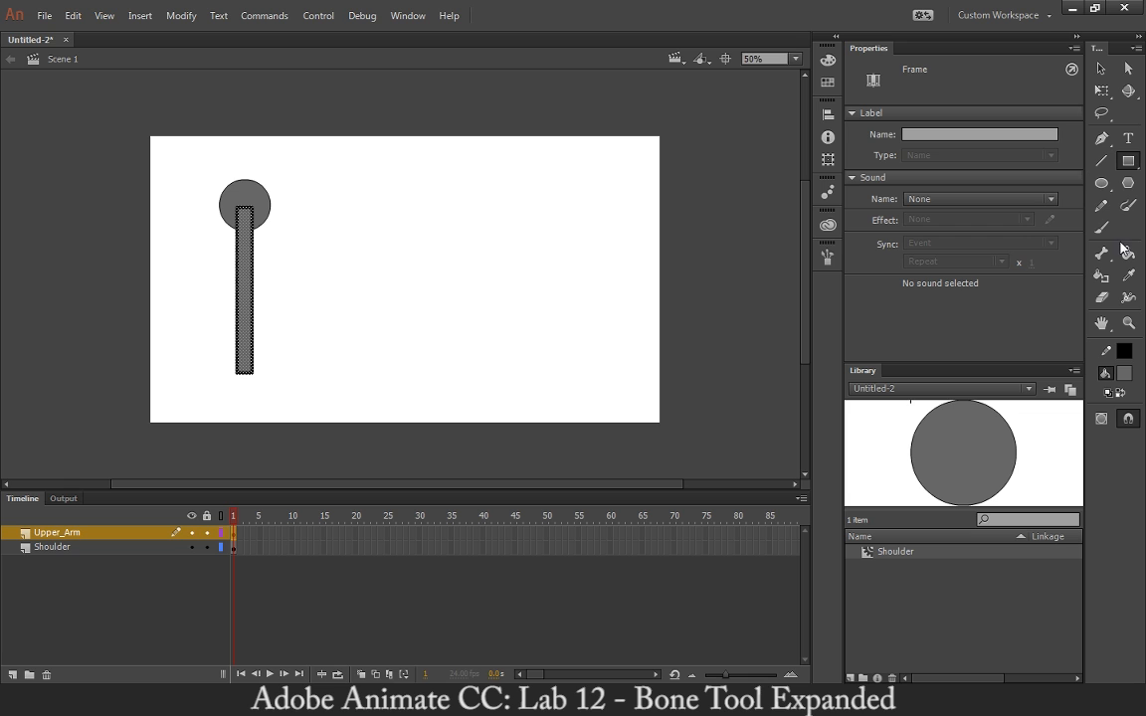
# Add a layer named Elbow and draw a circle about 98 px wide on it at the upper arm's lower end
pyautogui.click(1101, 184)
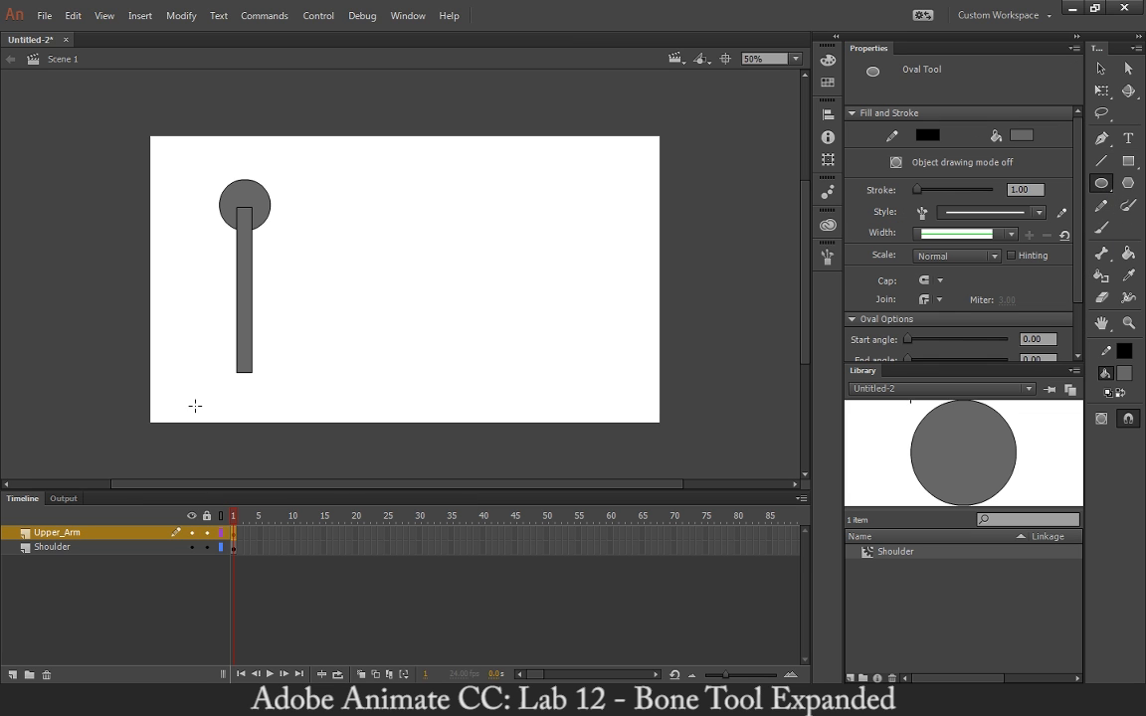
pyautogui.click(15, 606)
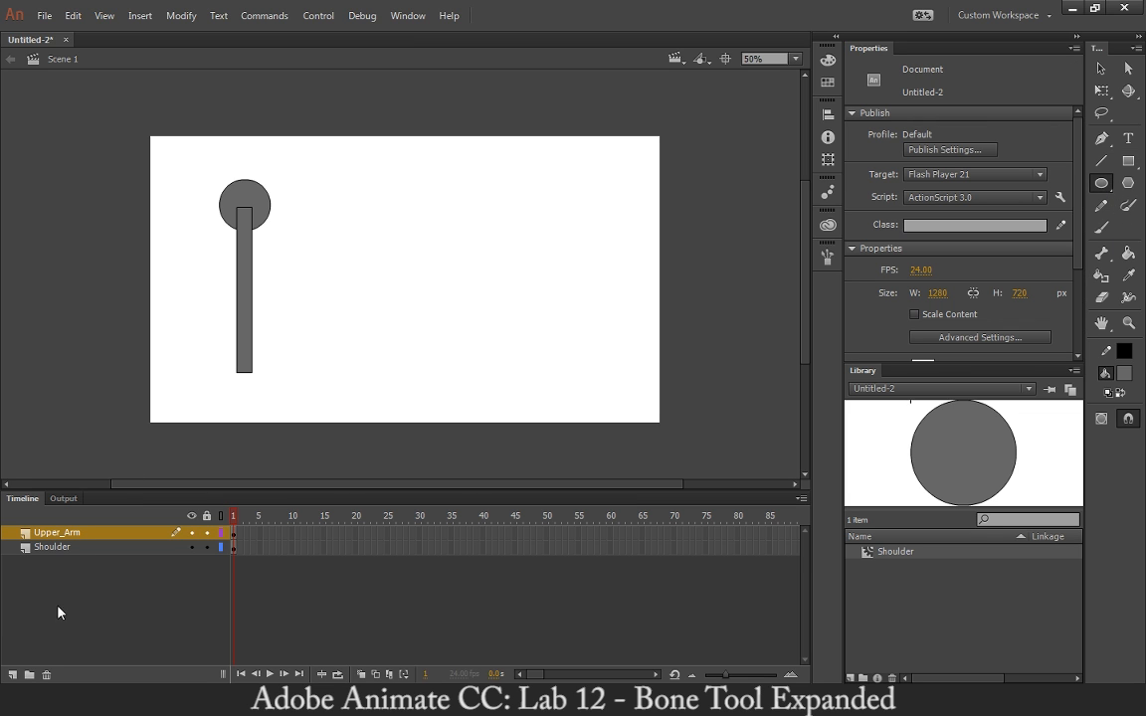
pyautogui.click(12, 675)
pyautogui.doubleClick(54, 533)
pyautogui.write('E')
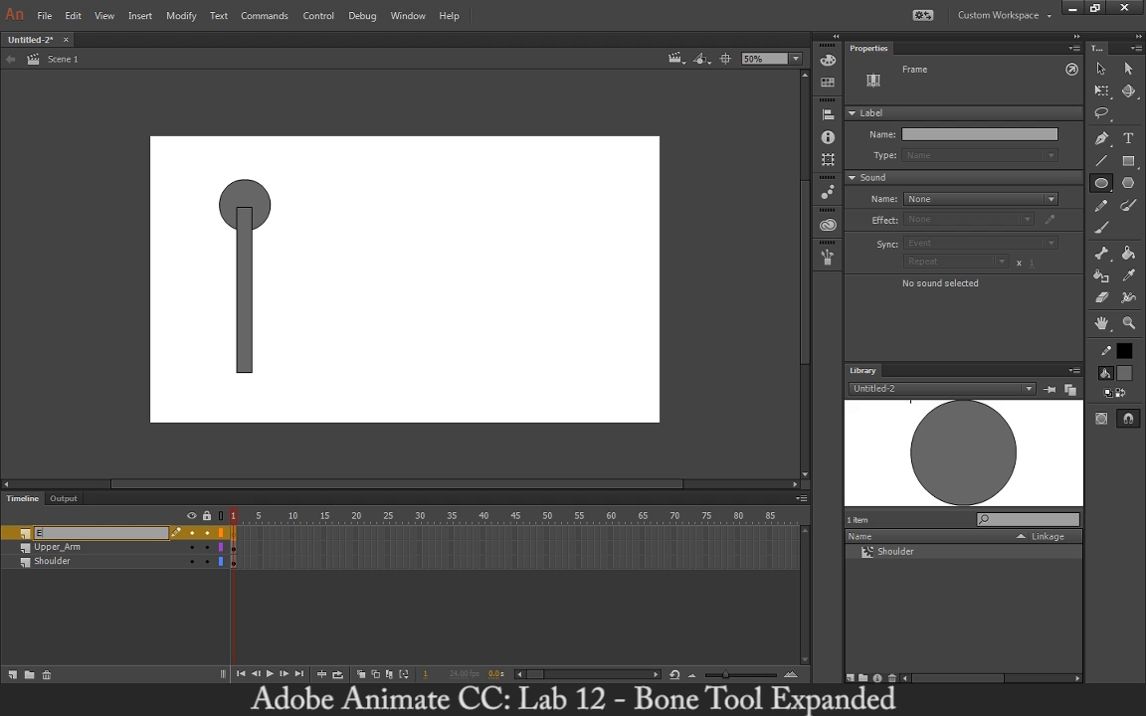
pyautogui.write('lbos')
pyautogui.press('Return')
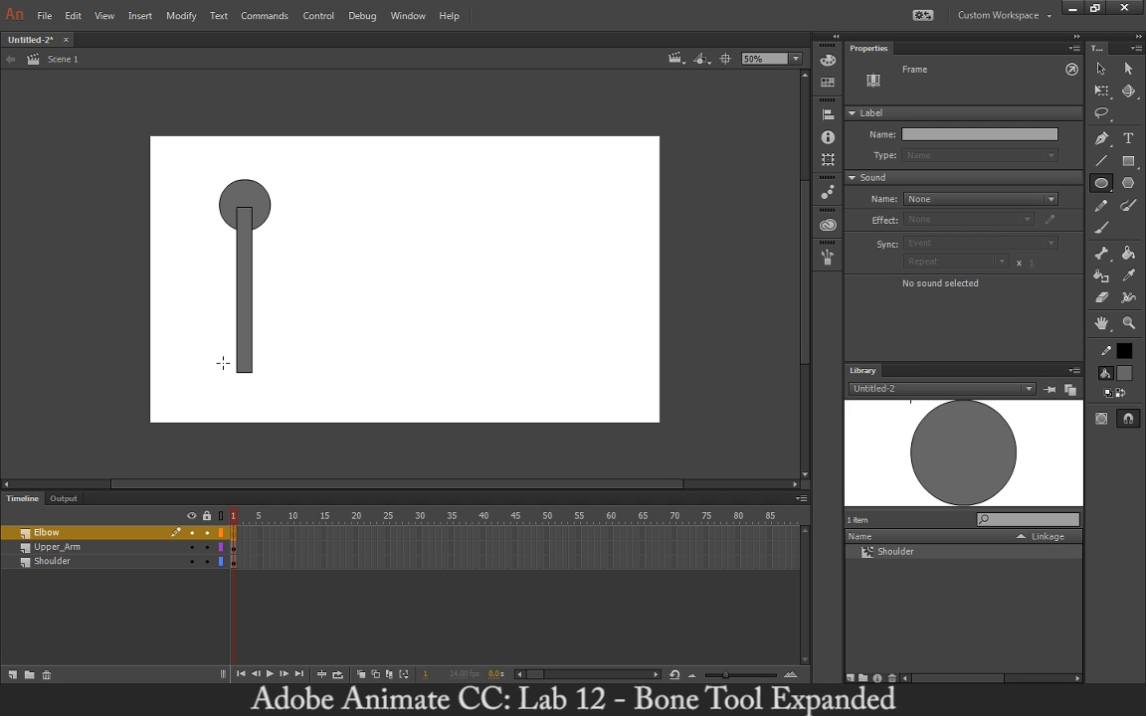
pyautogui.moveTo(220, 363); pyautogui.dragTo(264, 399)
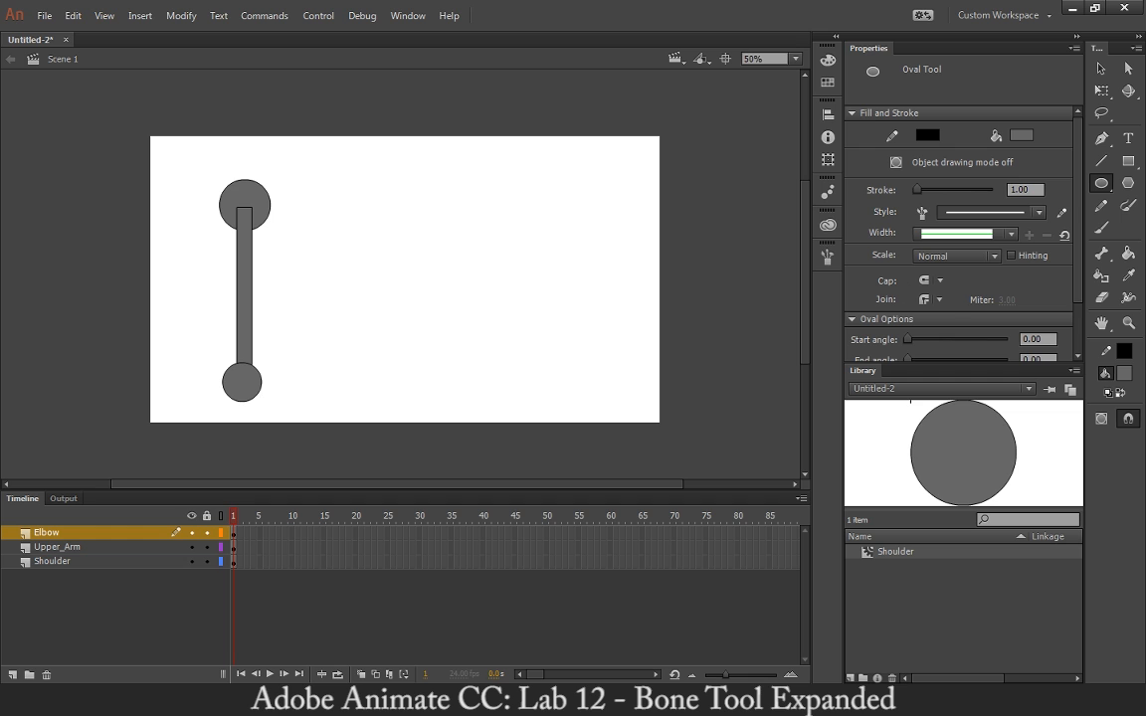
# Move the elbow circle so it is centred on the lower end of the upper-arm rectangle
pyautogui.press('v')
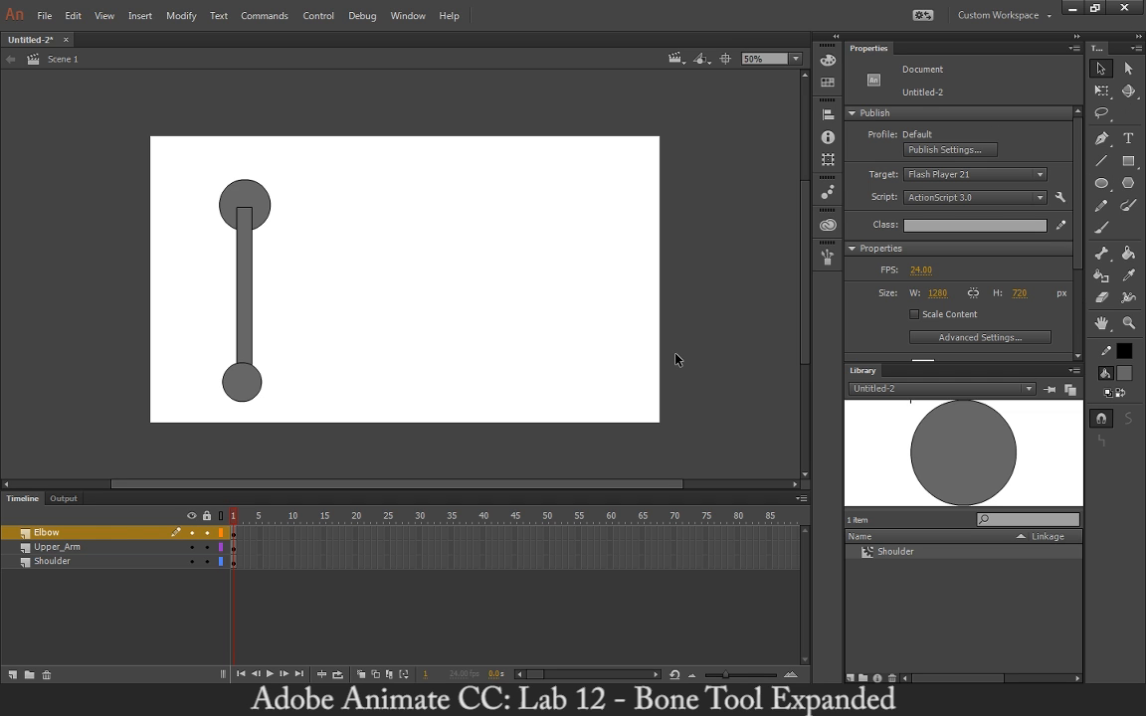
pyautogui.click(121, 532)
pyautogui.moveTo(242, 390); pyautogui.dragTo(247, 387)
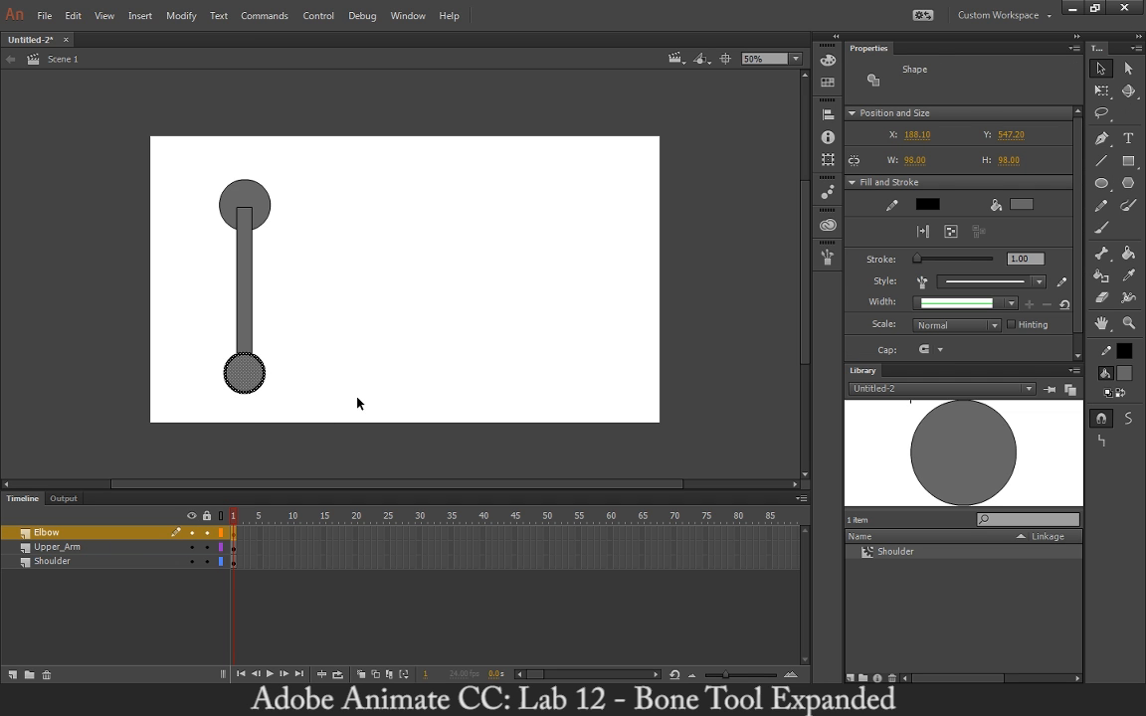
pyautogui.click(350, 401)
# Add a layer named Lower_Arm and draw a horizontal rectangle about 355 by 50 px on it, extending right from the elbow's centre
pyautogui.click(12, 674)
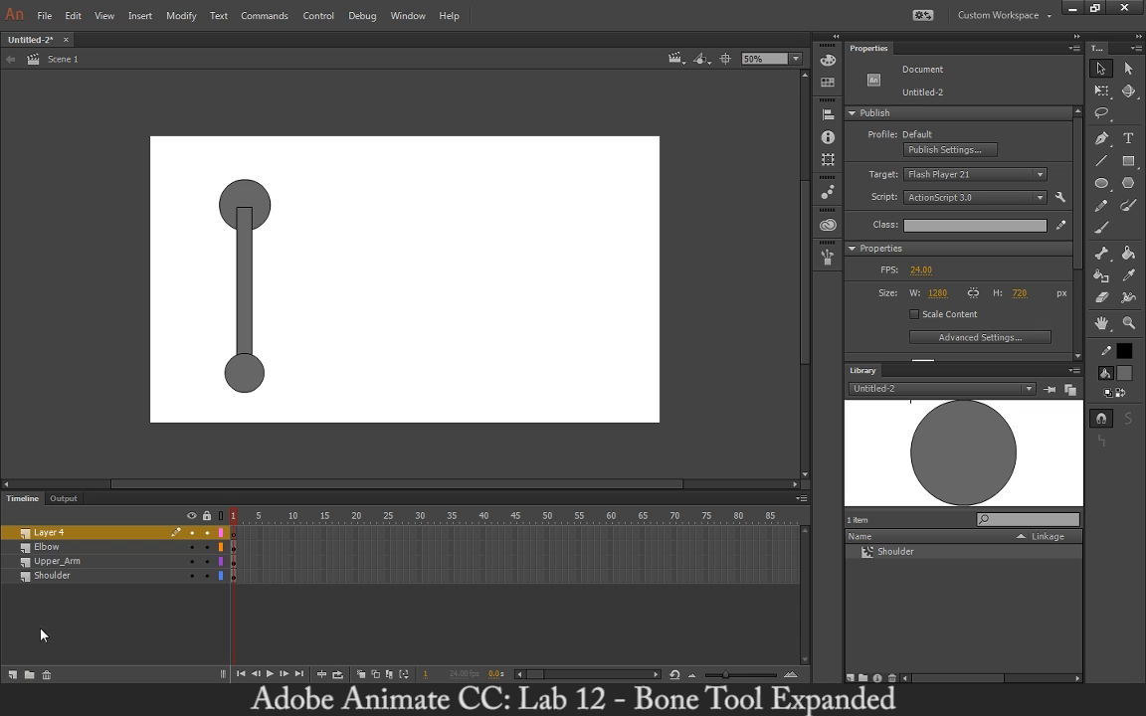
pyautogui.doubleClick(62, 532)
pyautogui.write('Lower_Arm')
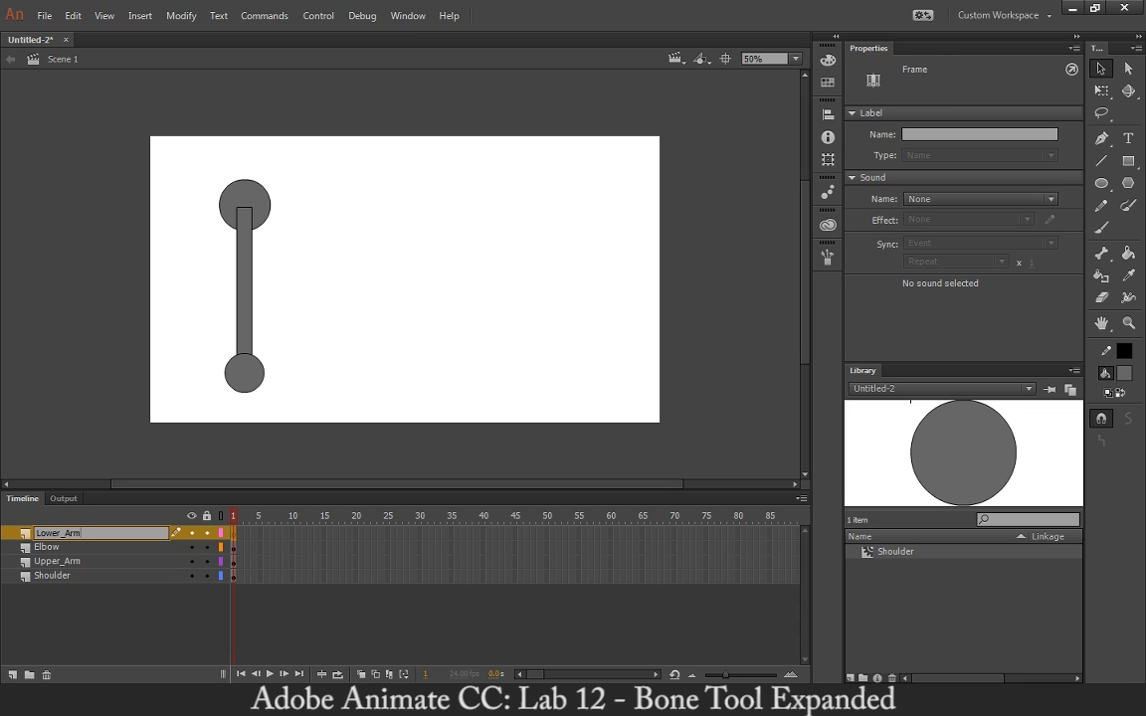
pyautogui.press('Return')
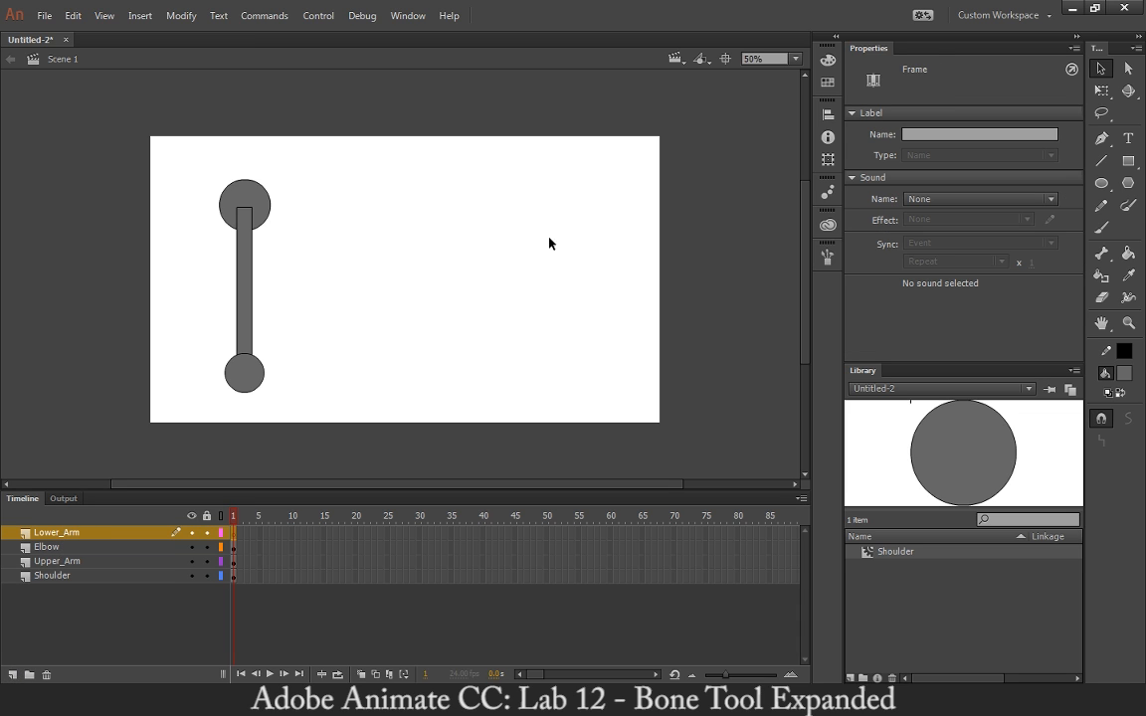
pyautogui.click(1123, 166)
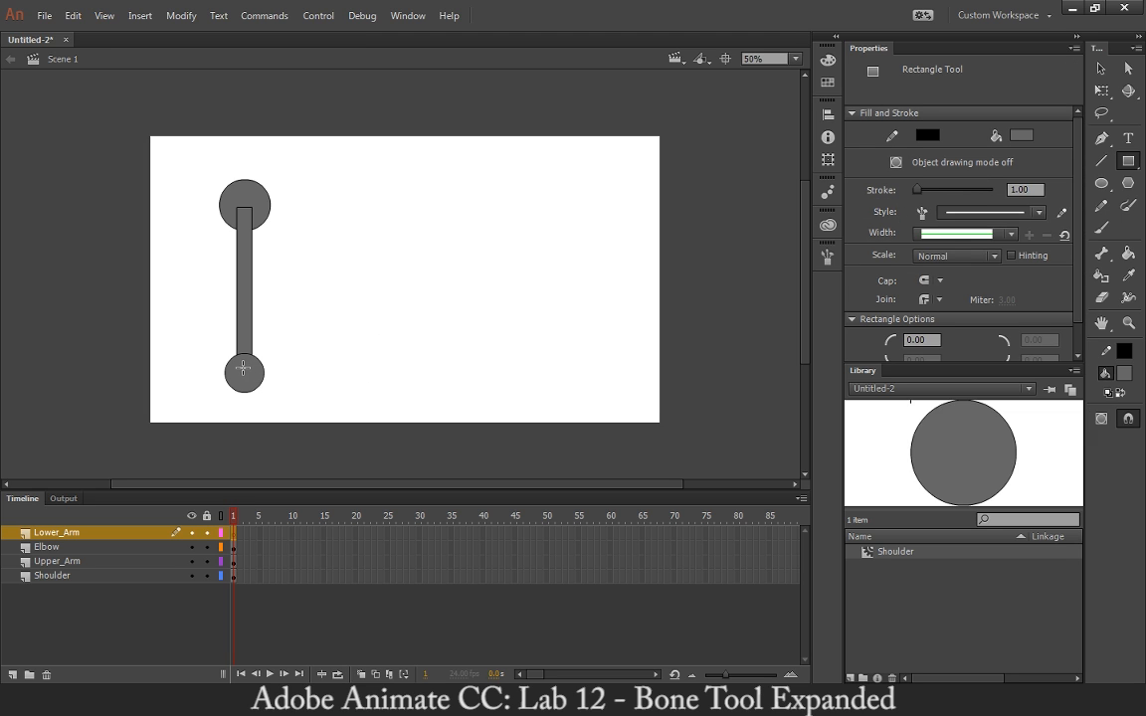
pyautogui.moveTo(244, 373)
pyautogui.mouseDown()
pyautogui.moveTo(450, 389)
pyautogui.moveTo(385, 391)
pyautogui.mouseUp()
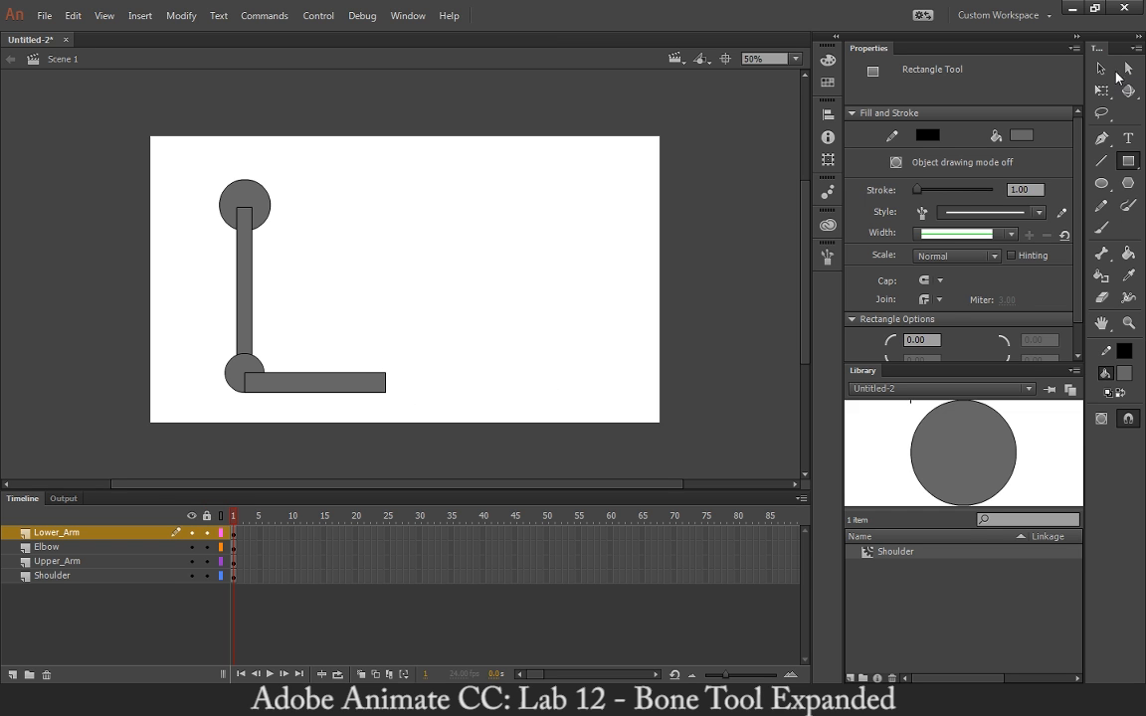
# Move the lower-arm rectangle up so it is vertically centred on the elbow circle
pyautogui.press('v')
pyautogui.click(151, 533)
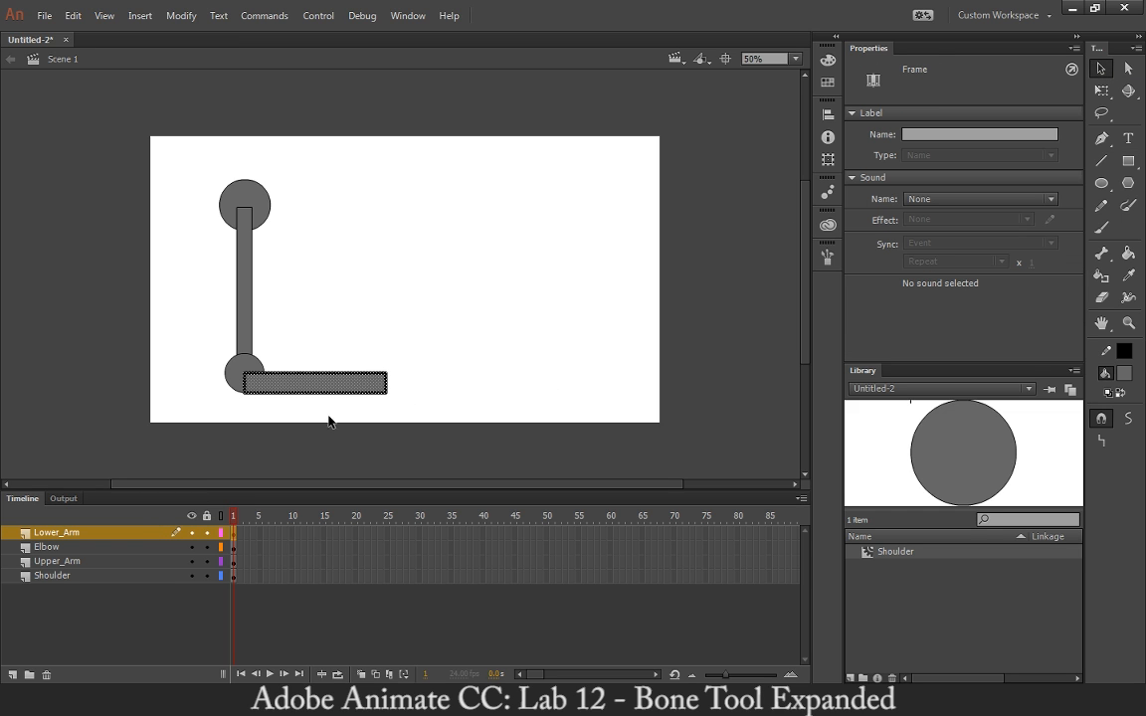
pyautogui.moveTo(349, 385); pyautogui.dragTo(348, 375)
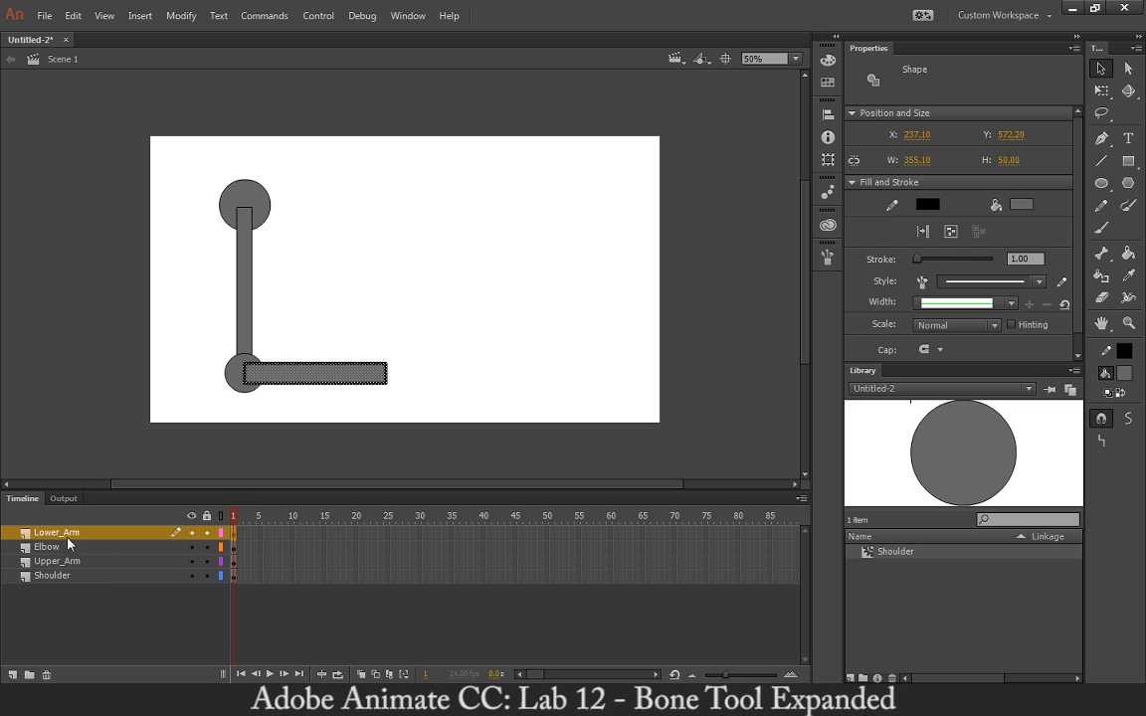
# Reorder the layers so Lower_Arm sits beneath Elbow and Upper_Arm sits beneath Shoulder
pyautogui.moveTo(75, 534); pyautogui.dragTo(68, 585)
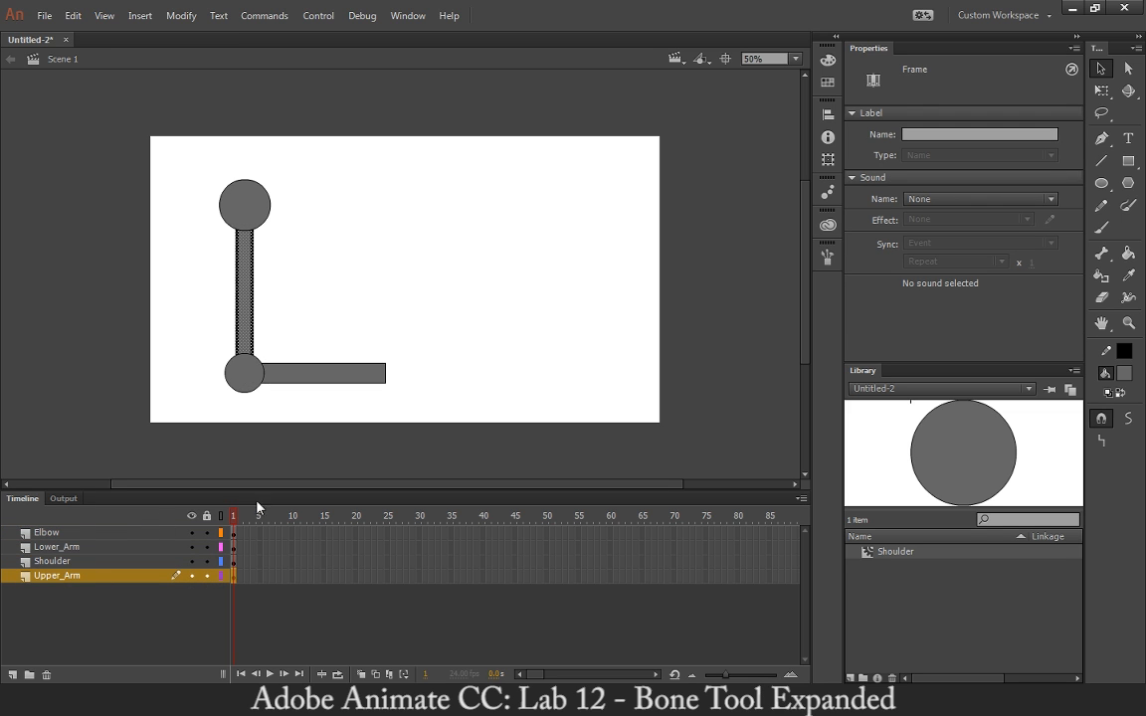
pyautogui.click(461, 310)
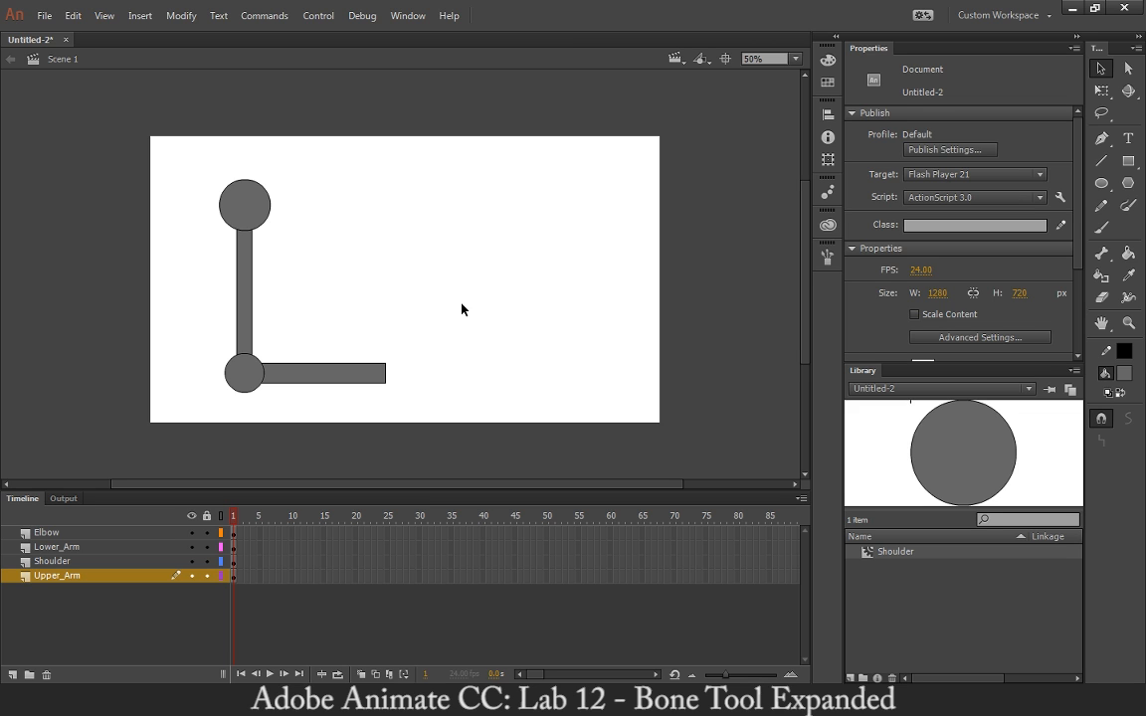
pyautogui.click(252, 193)
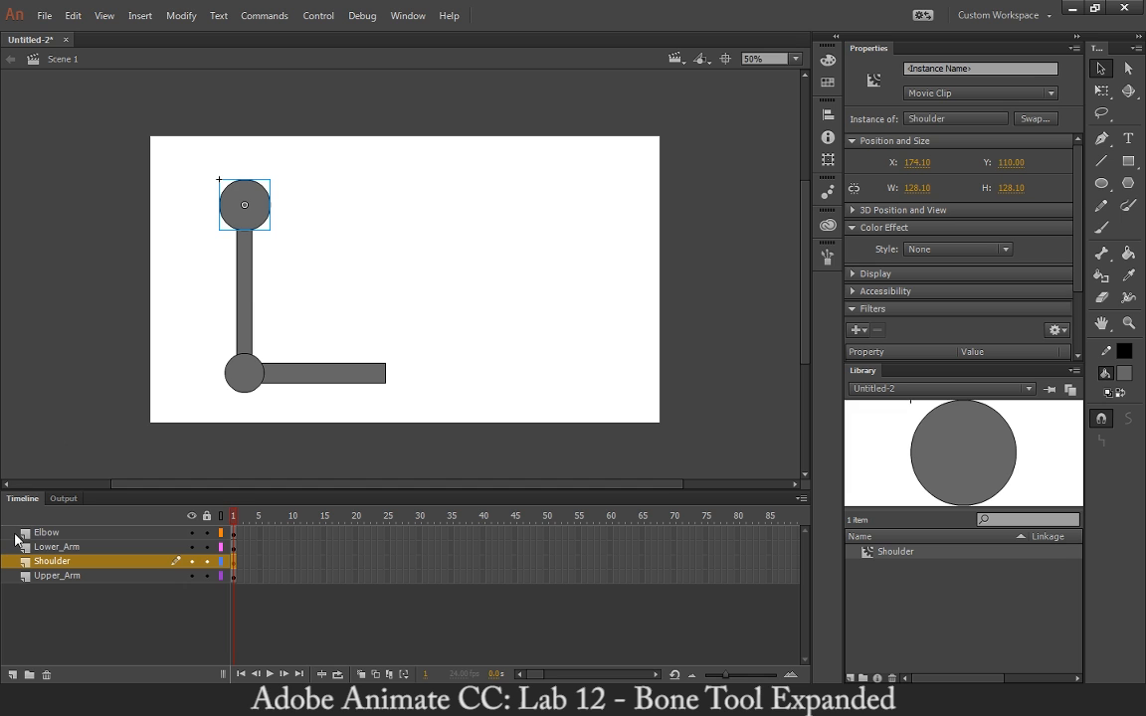
# Convert the vertical upper-arm rectangle into a movie clip symbol named Upper_Arm
pyautogui.click(47, 577)
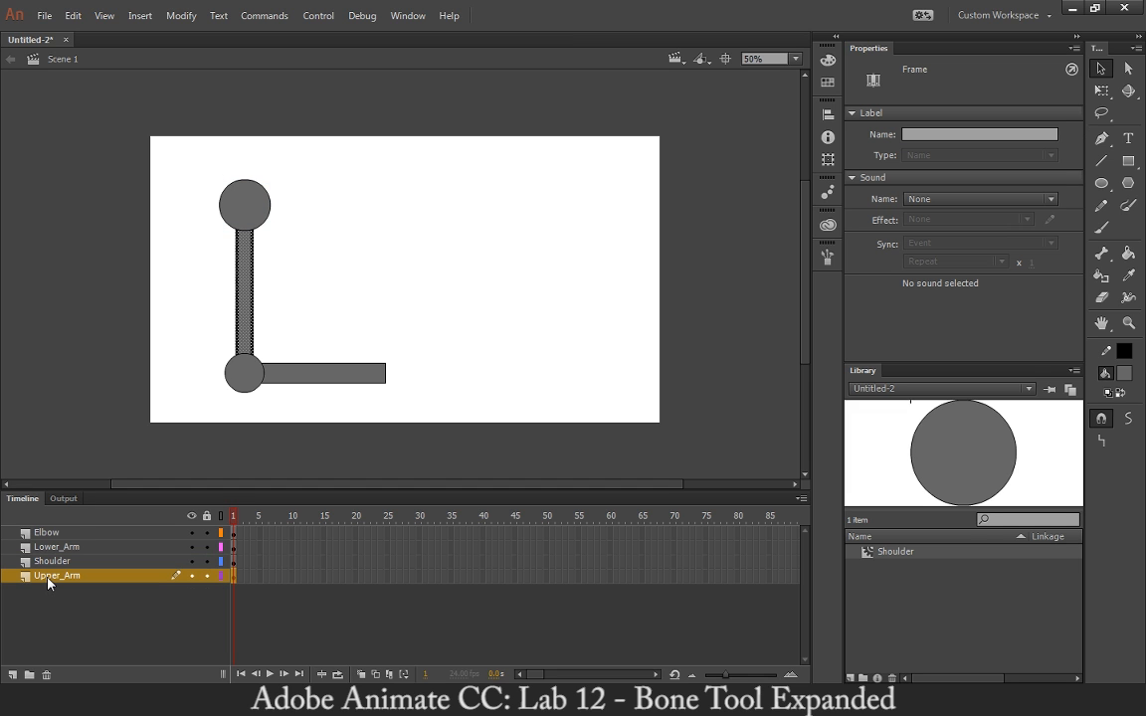
pyautogui.click(243, 271)
pyautogui.rightClick(243, 271)
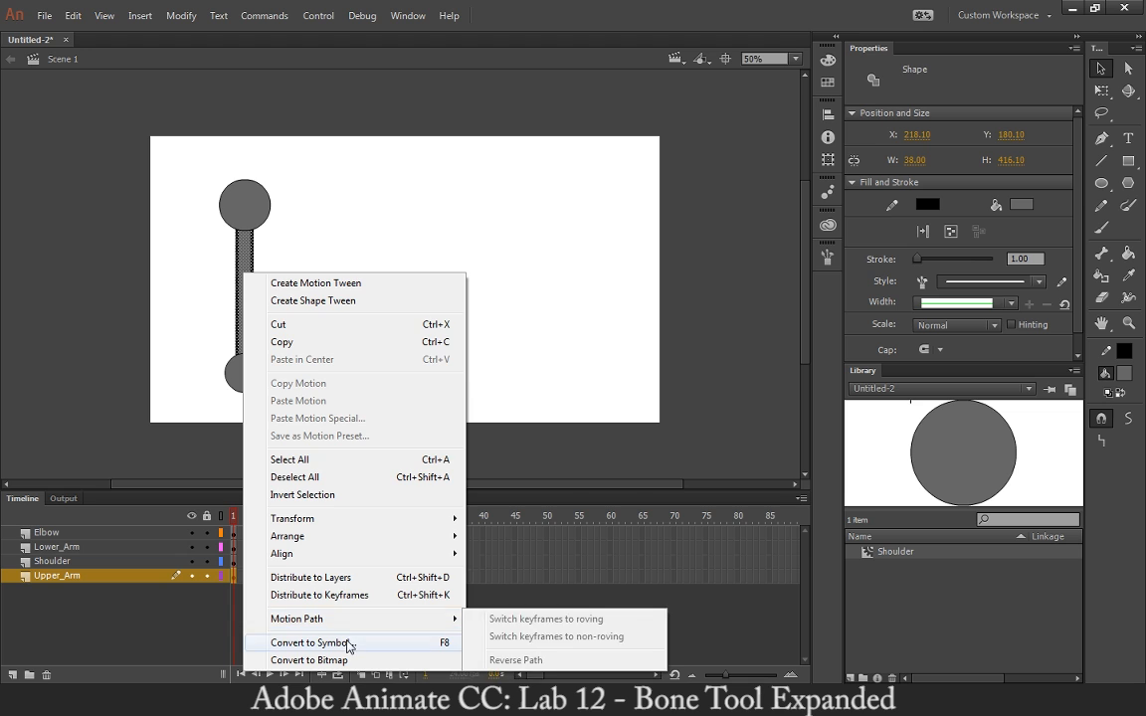
pyautogui.click(314, 642)
pyautogui.write('S')
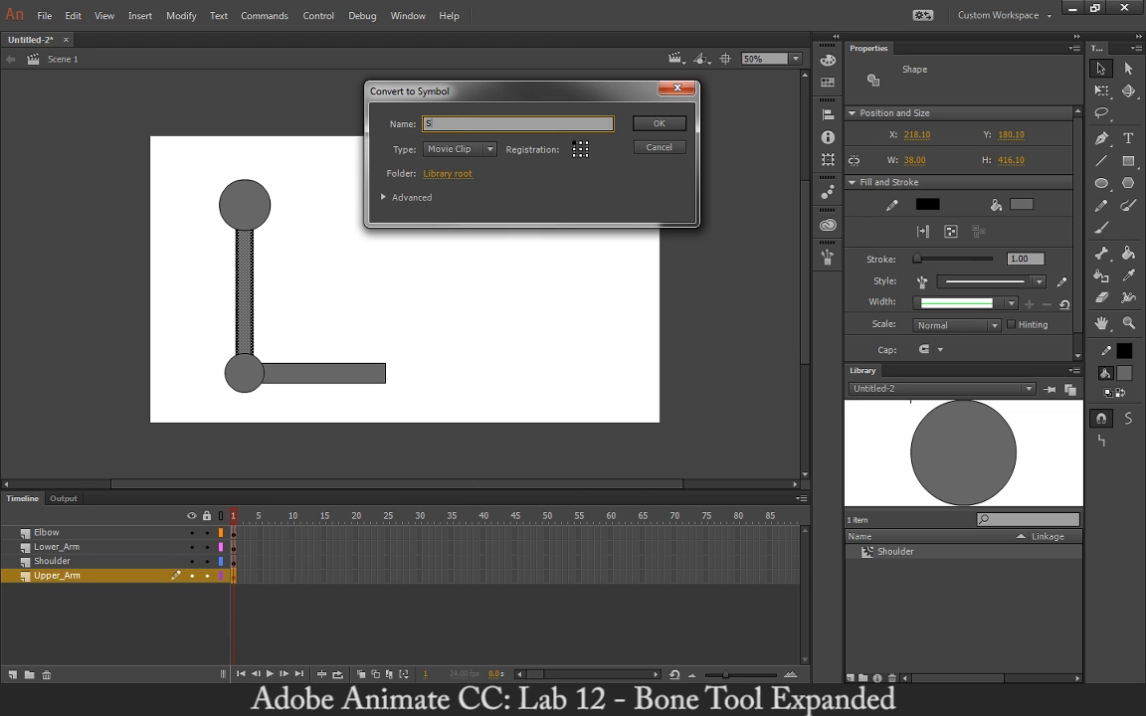
pyautogui.write('Upper_Arm')
pyautogui.click(658, 124)
# Convert the horizontal lower-arm rectangle into a movie clip symbol named Lower_Arm
pyautogui.click(84, 547)
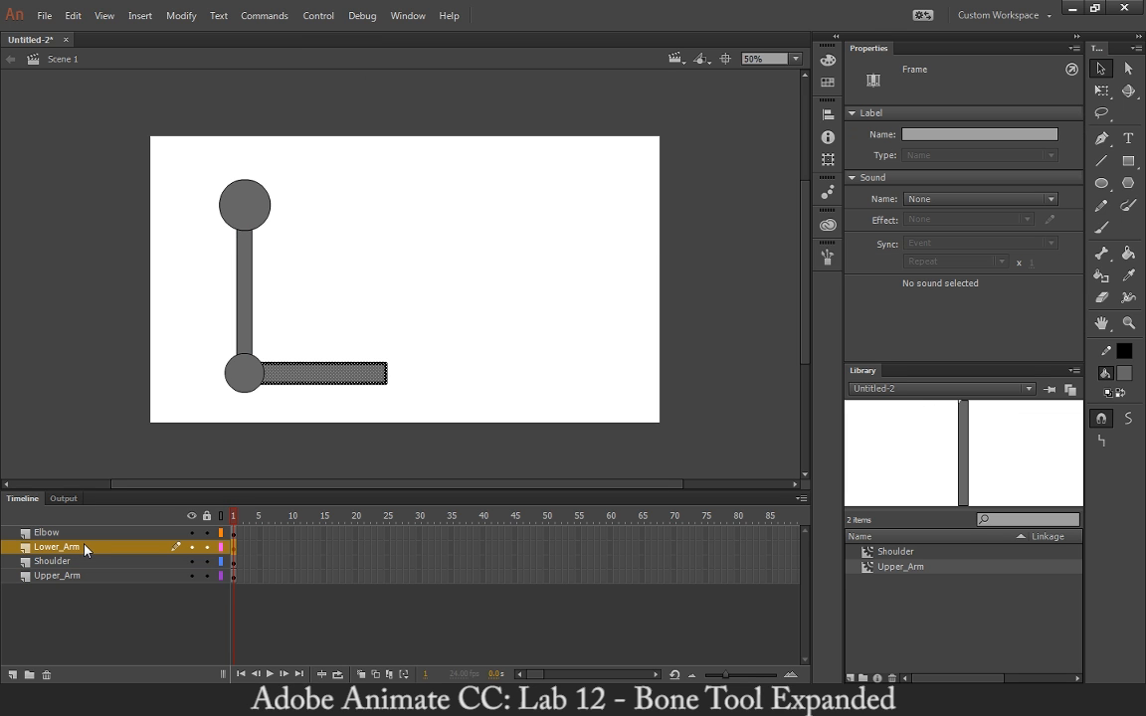
pyautogui.press('F8')
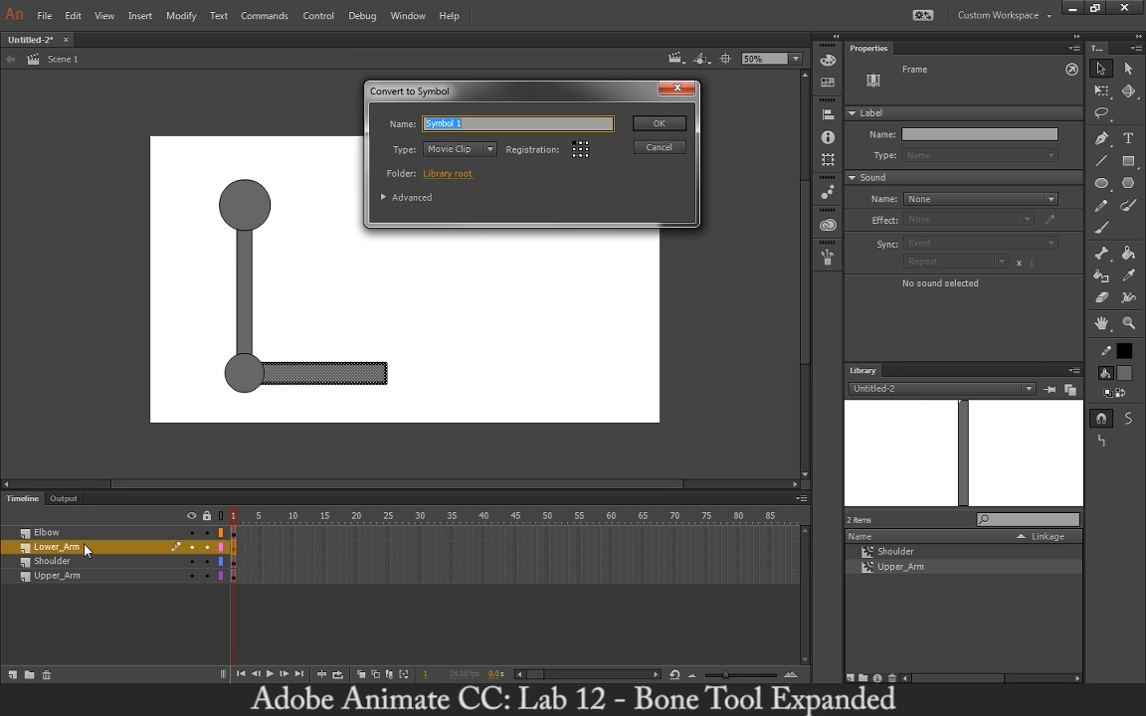
pyautogui.write('Lower_Arm')
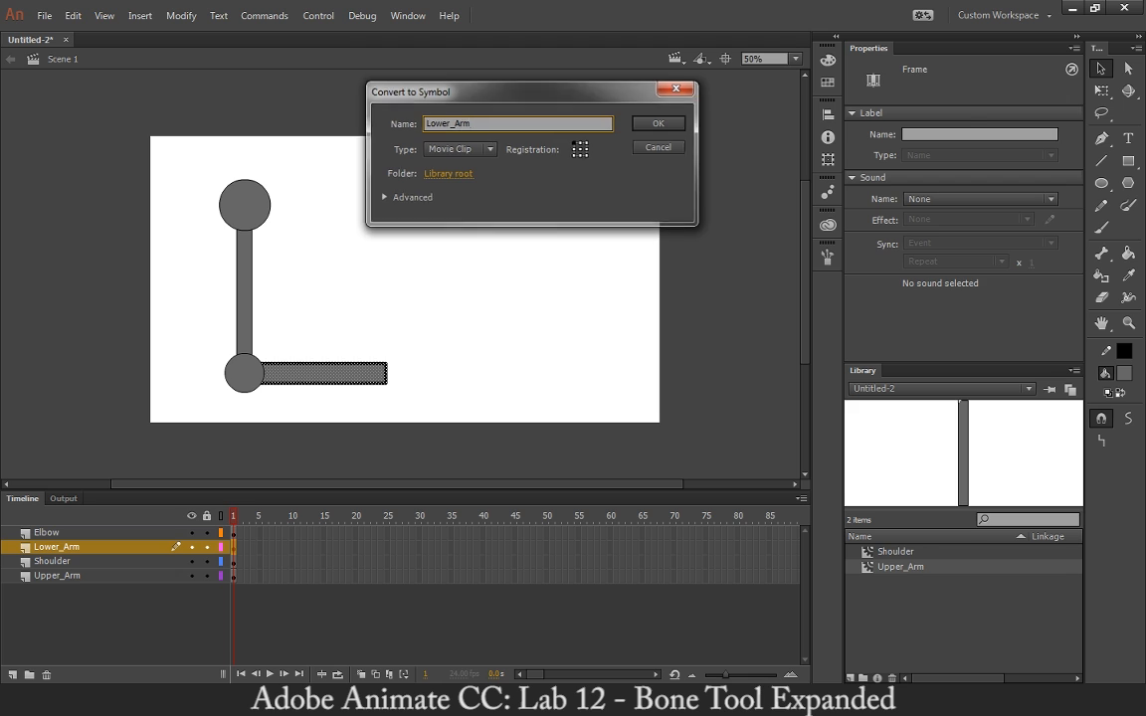
pyautogui.press('Return')
# Convert the small elbow circle into a movie clip symbol named Elbow
pyautogui.click(55, 533)
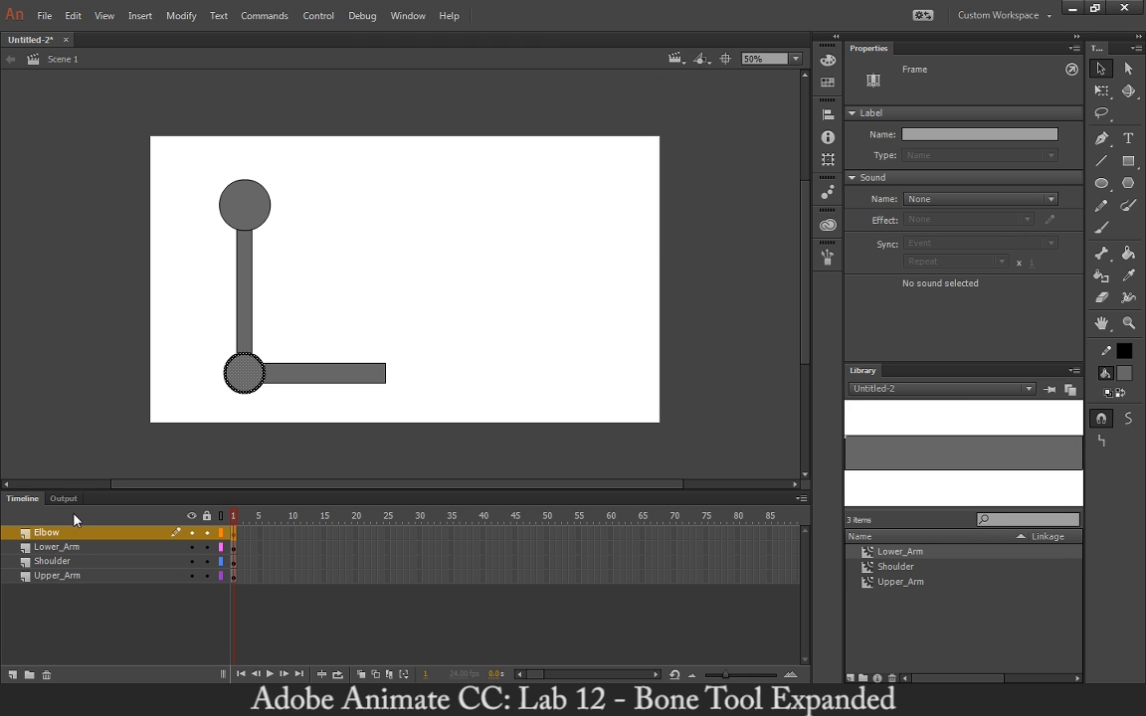
pyautogui.press('F8')
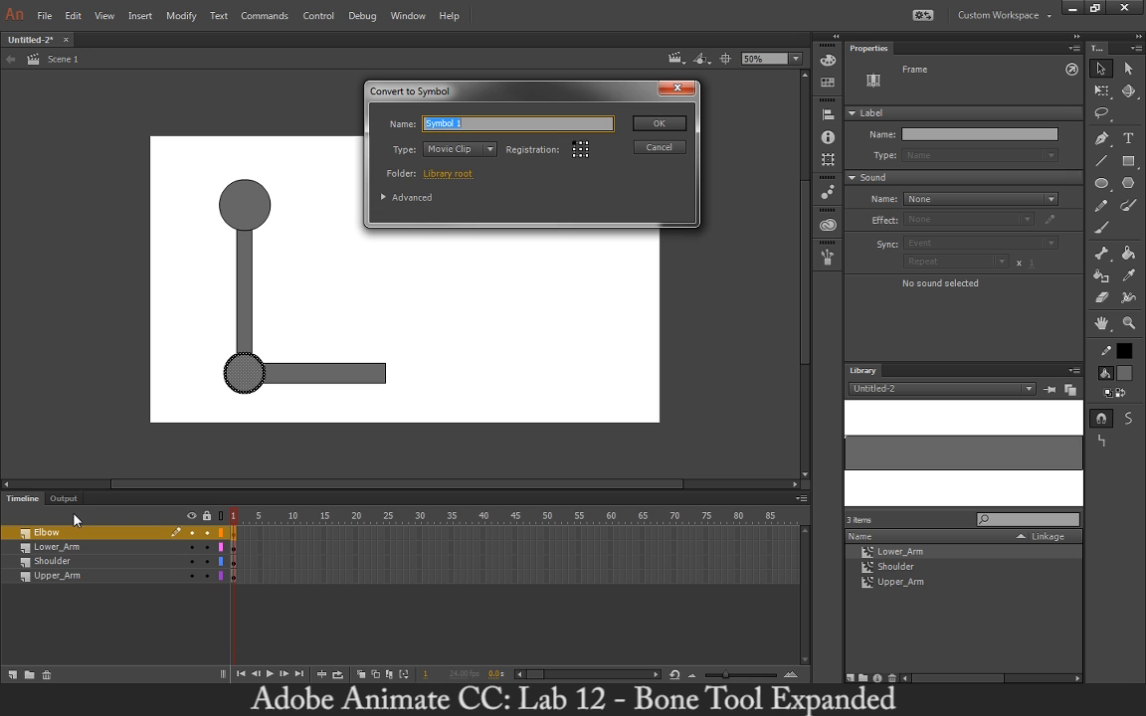
pyautogui.write('Elbow')
pyautogui.press('Return')
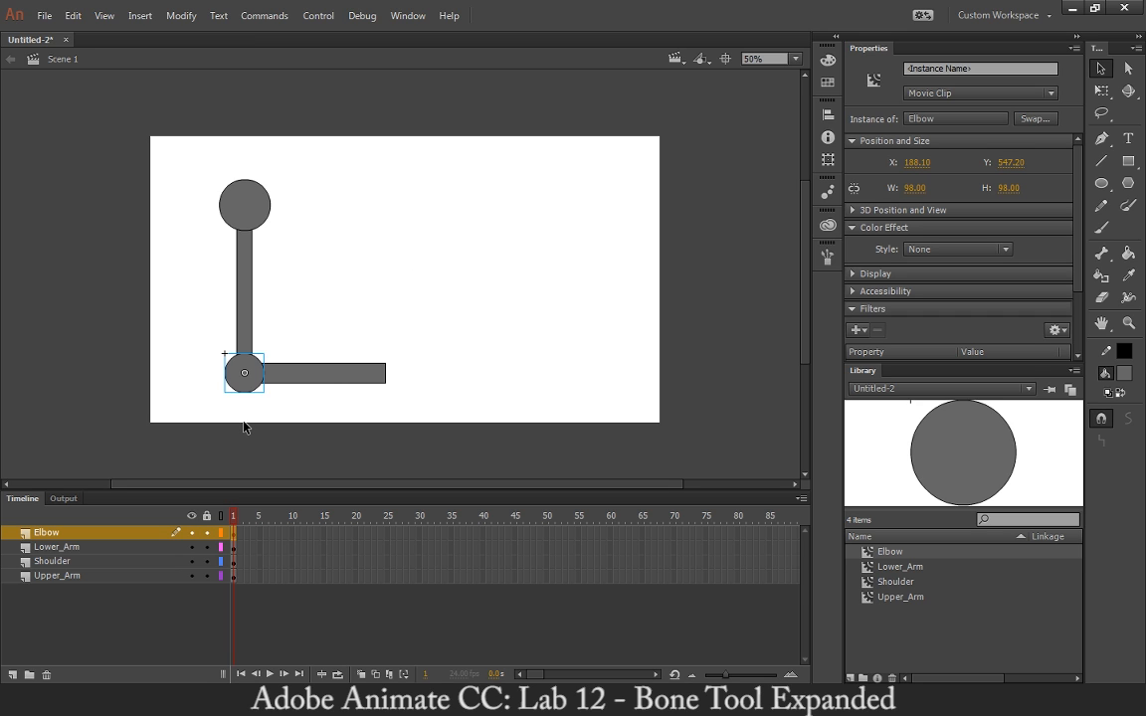
# With the Bone tool, chain bones from the shoulder through the upper arm and elbow to the middle of the lower arm
pyautogui.click(256, 274)
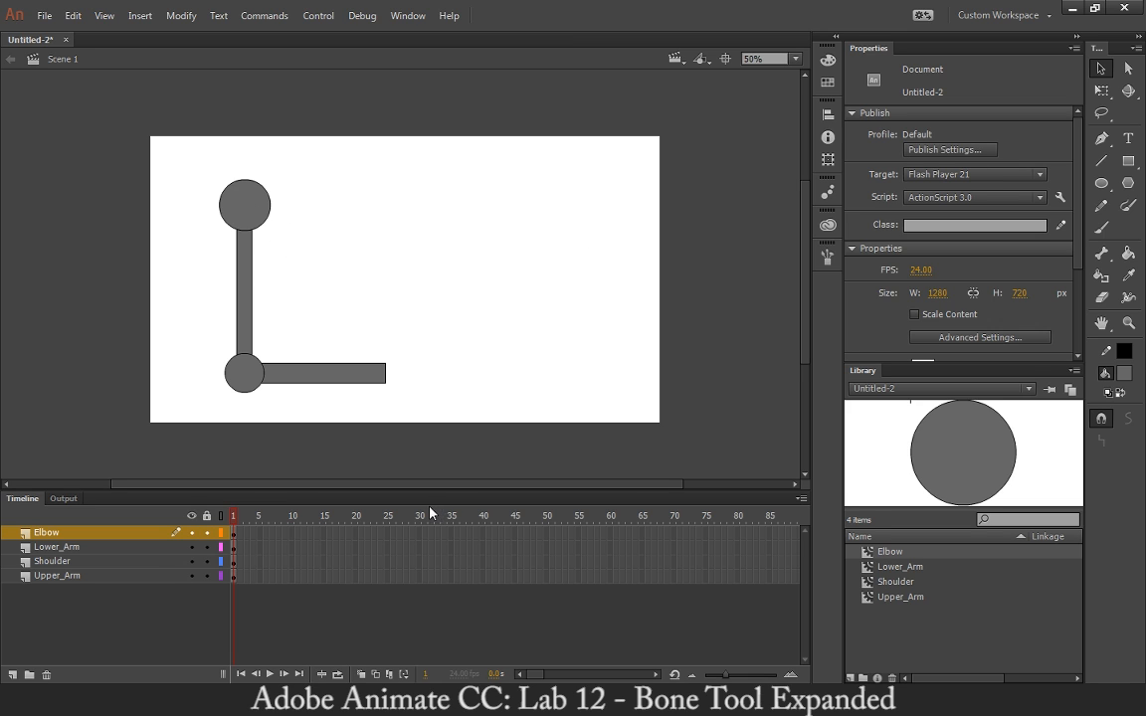
pyautogui.click(1101, 254)
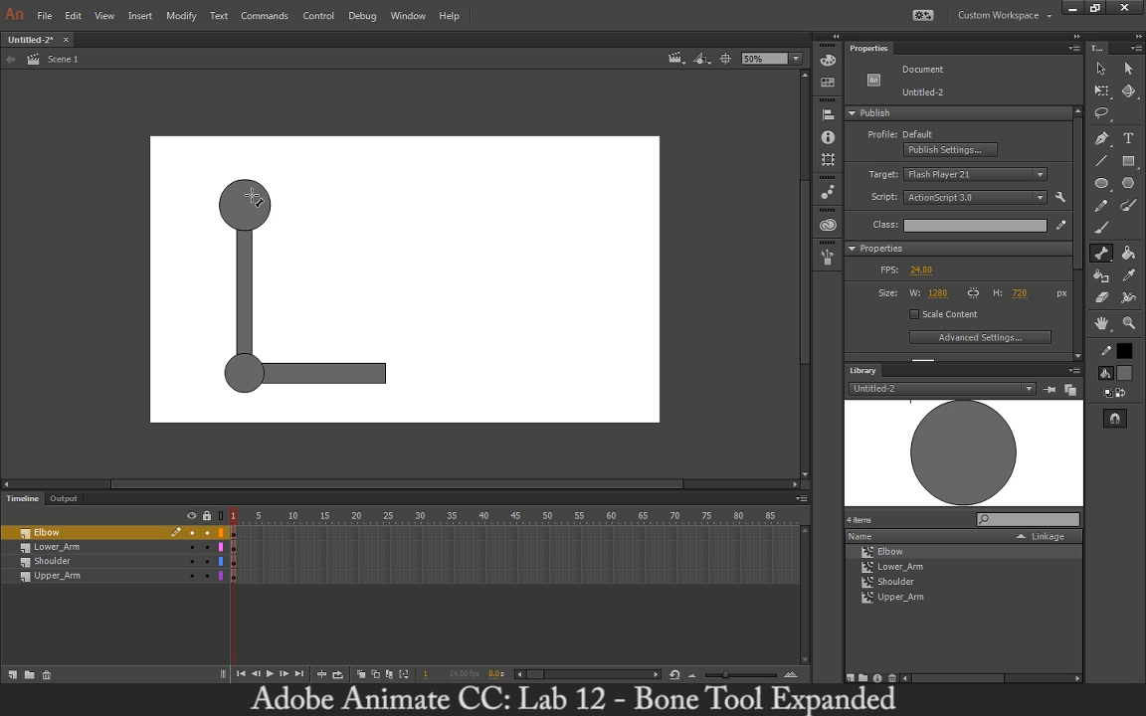
pyautogui.moveTo(245, 195)
pyautogui.mouseDown()
pyautogui.moveTo(243, 381)
pyautogui.moveTo(338, 379)
pyautogui.mouseUp()
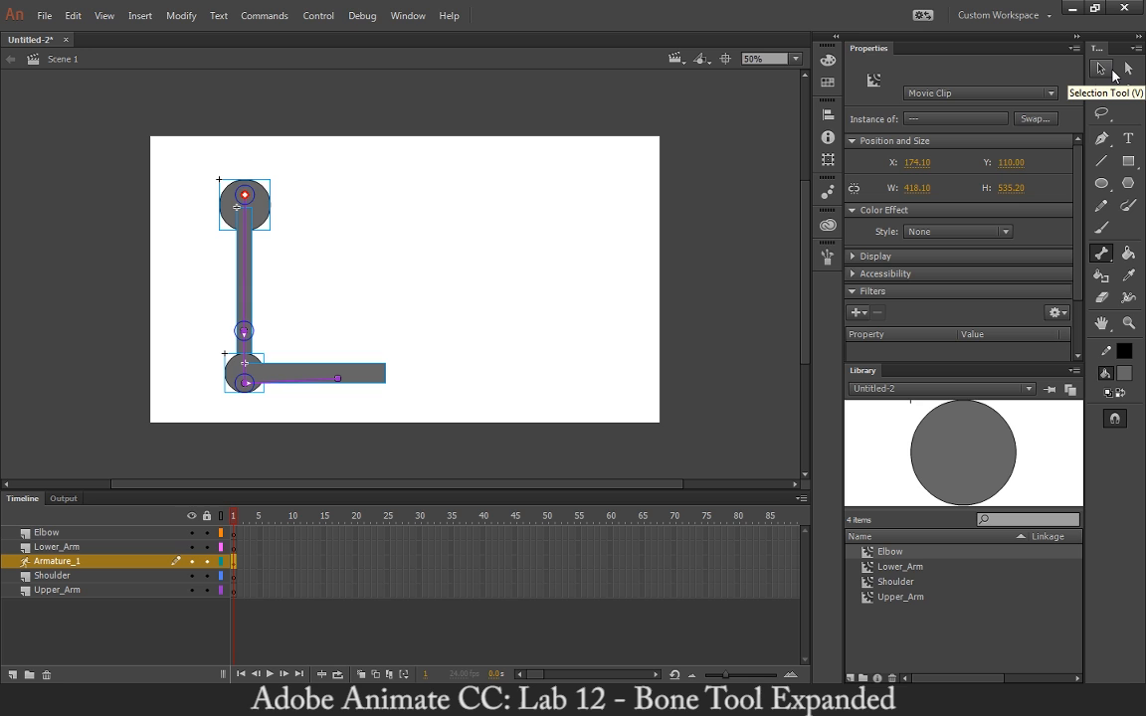
# Rename the armature layer as Hinged_Joint_Armature
pyautogui.doubleClick(60, 561)
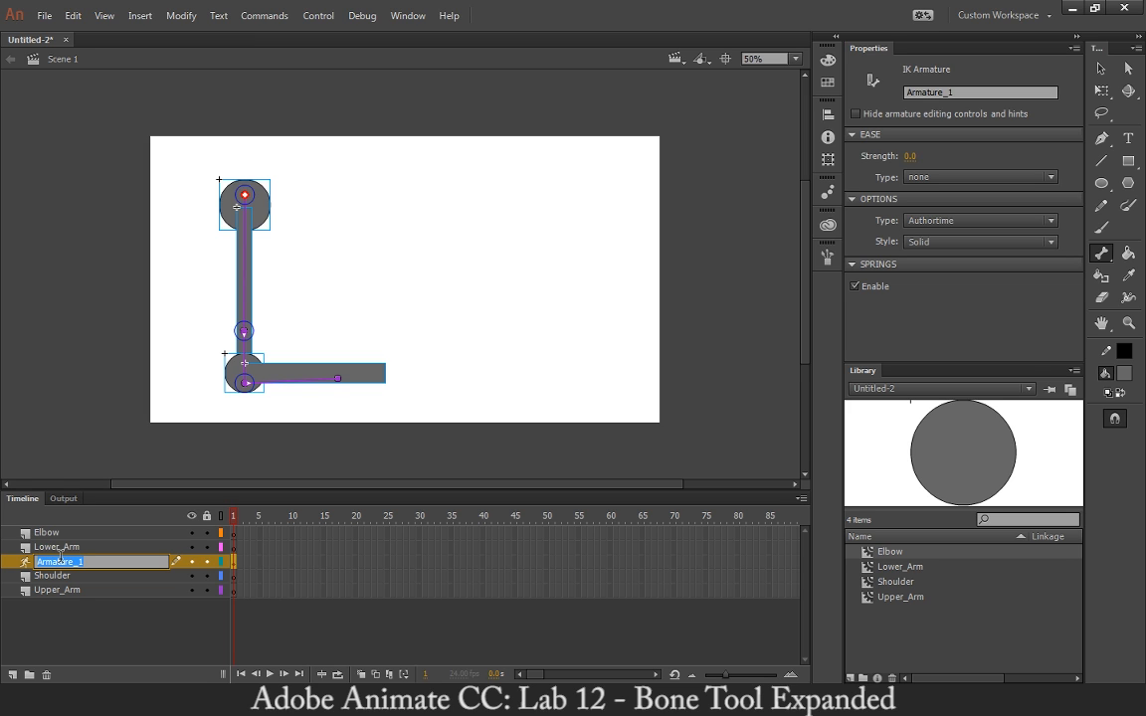
pyautogui.write('Hinged_Joint_Armature')
pyautogui.press('Return')
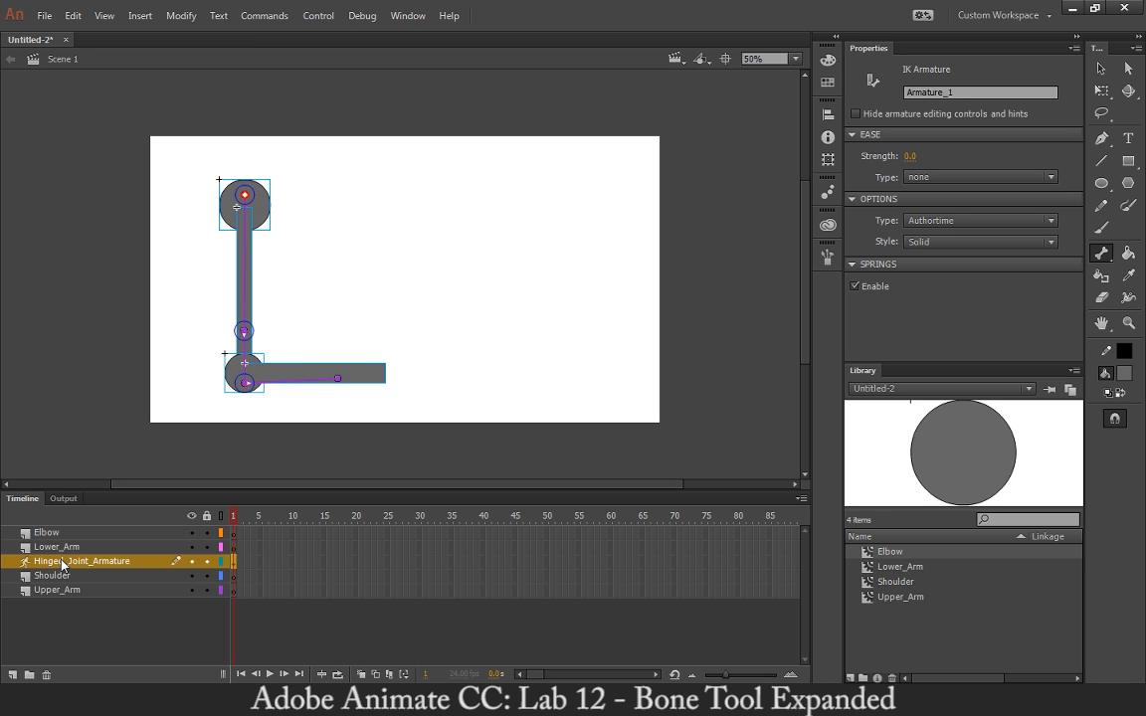
# Delete the emptied Elbow, Lower_Arm, Shoulder and Upper_Arm layers, keeping only the armature layer
pyautogui.click(55, 532)
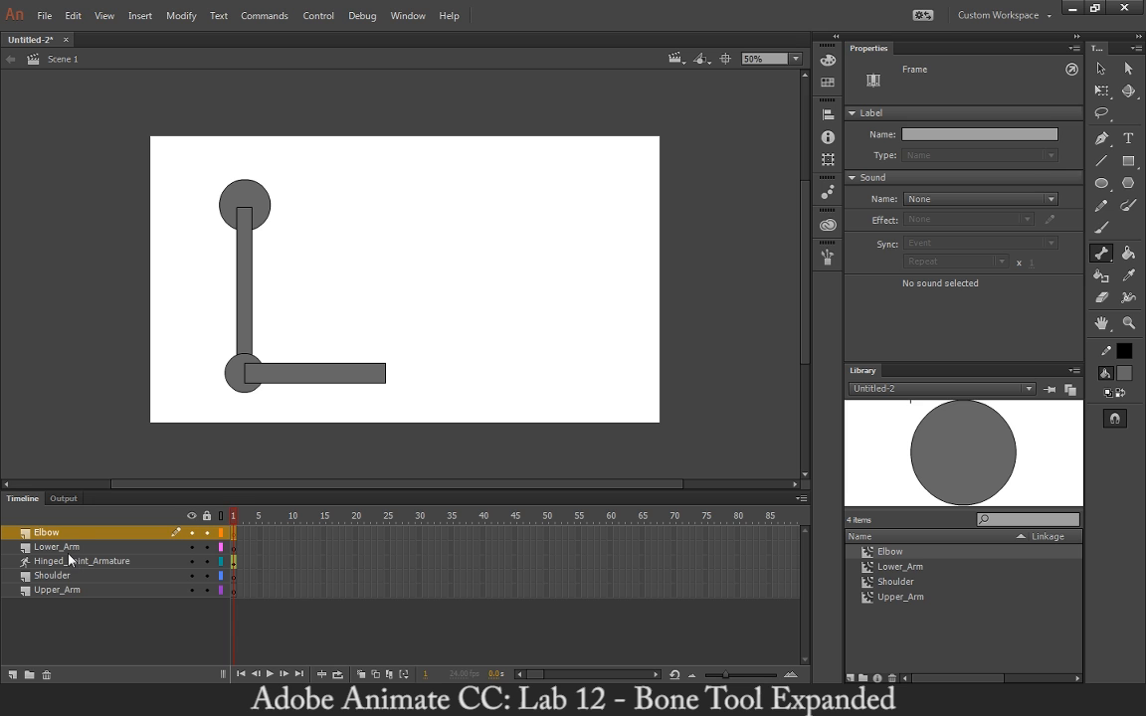
pyautogui.keyDown('shift'); pyautogui.click(68, 548); pyautogui.keyUp('shift')
pyautogui.click(47, 546)
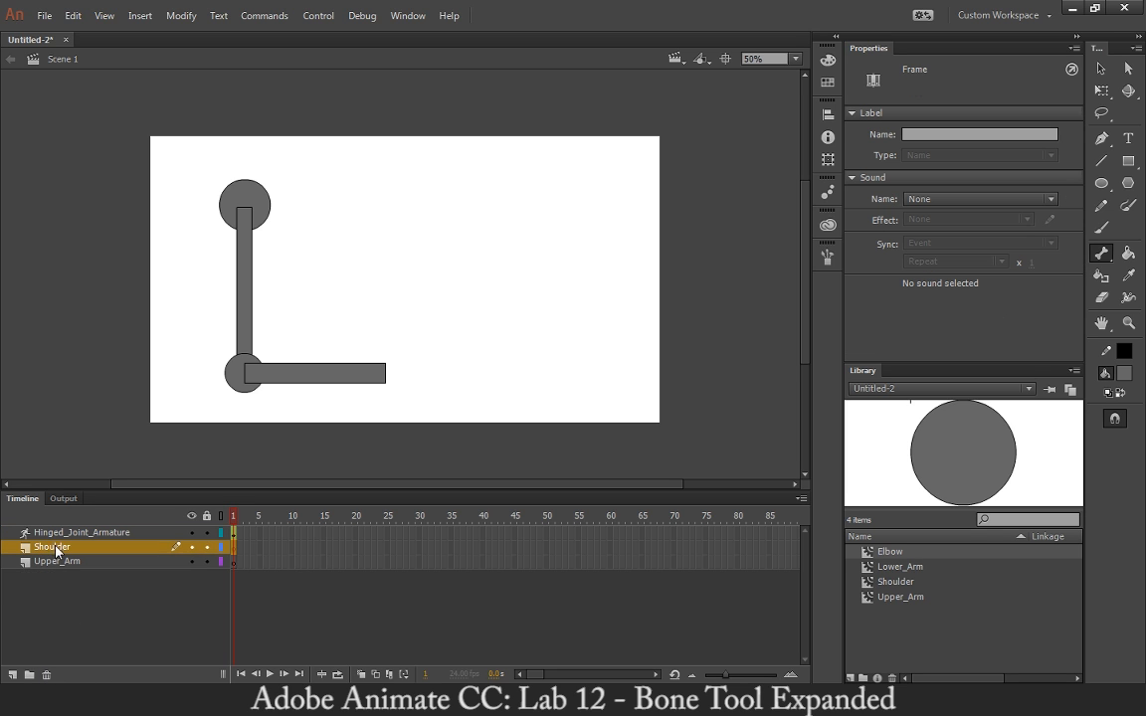
pyautogui.keyDown('shift'); pyautogui.click(58, 561); pyautogui.keyUp('shift')
pyautogui.click(48, 677)
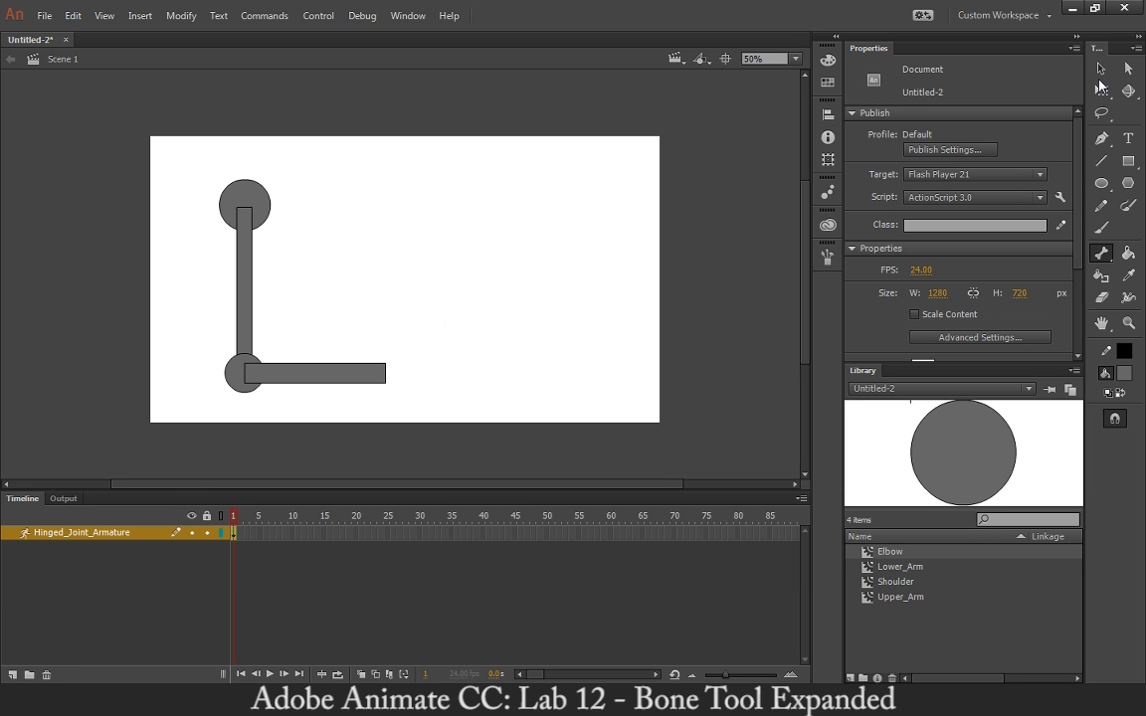
# Move the shoulder's transformation point to the circle's centre and the upper arm's transformation point to its upper end
pyautogui.press('q')
pyautogui.click(264, 189)
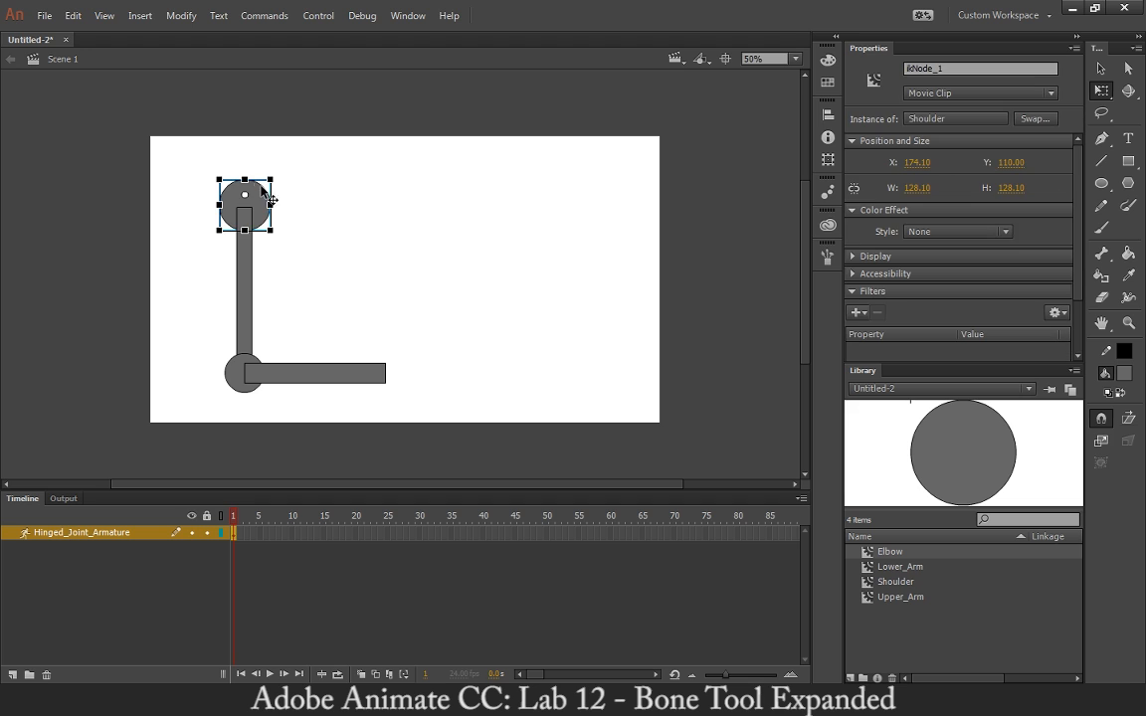
pyautogui.moveTo(245, 196); pyautogui.dragTo(247, 207)
pyautogui.click(247, 314)
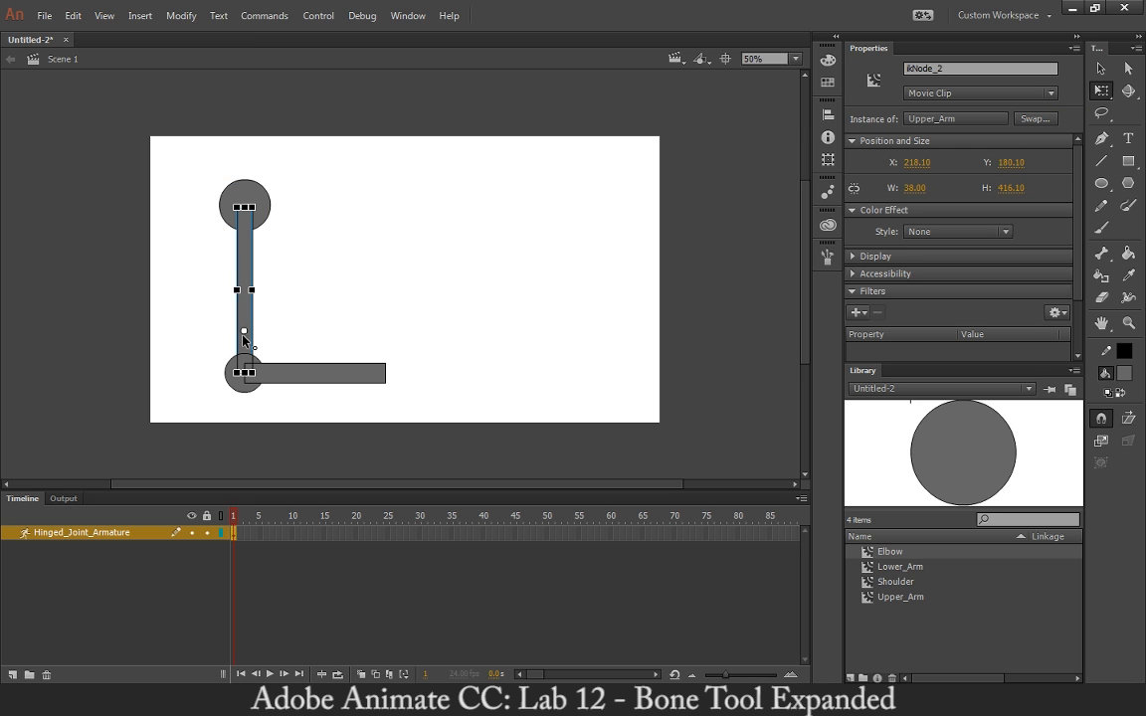
pyautogui.moveTo(245, 332); pyautogui.dragTo(240, 225)
pyautogui.click(1101, 70)
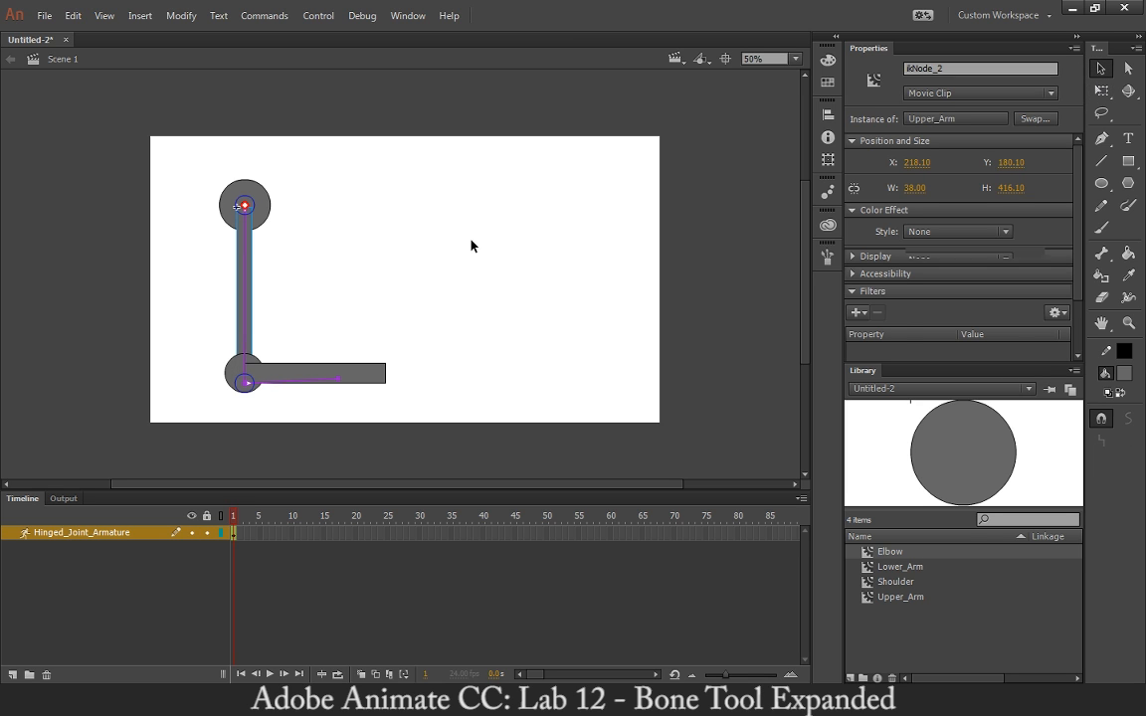
# Check the shoulder joint and its bone, try posing the arm from the elbow, and undo the pose
pyautogui.click(474, 246)
pyautogui.click(245, 204)
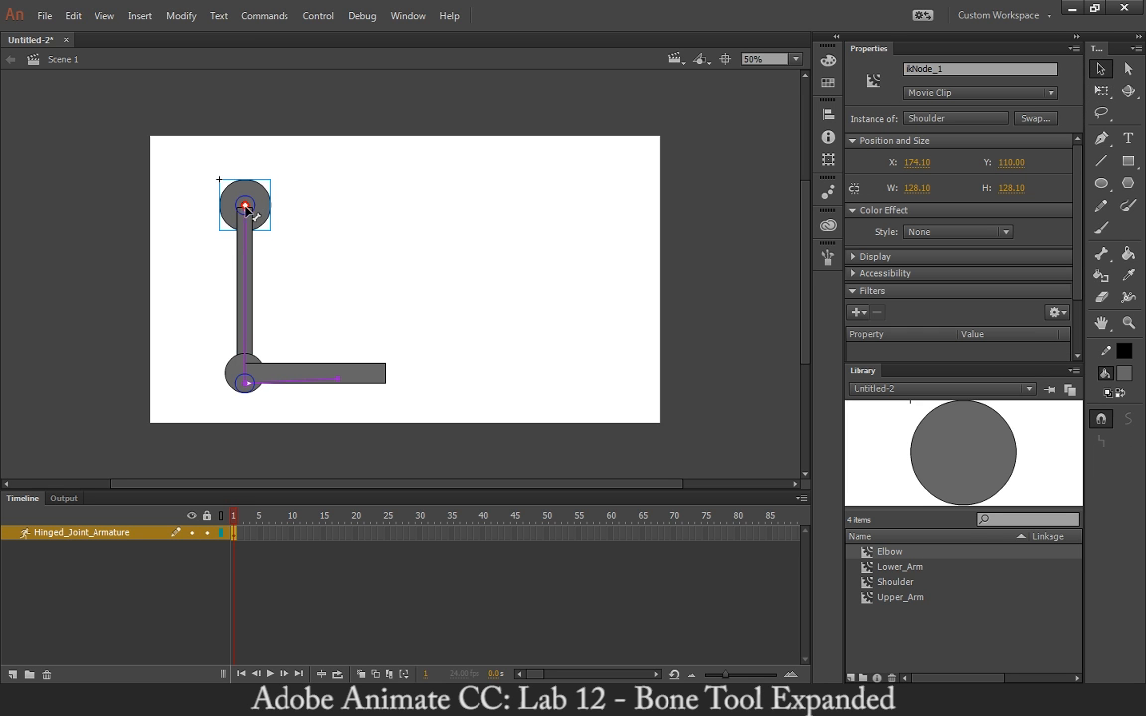
pyautogui.click(245, 239)
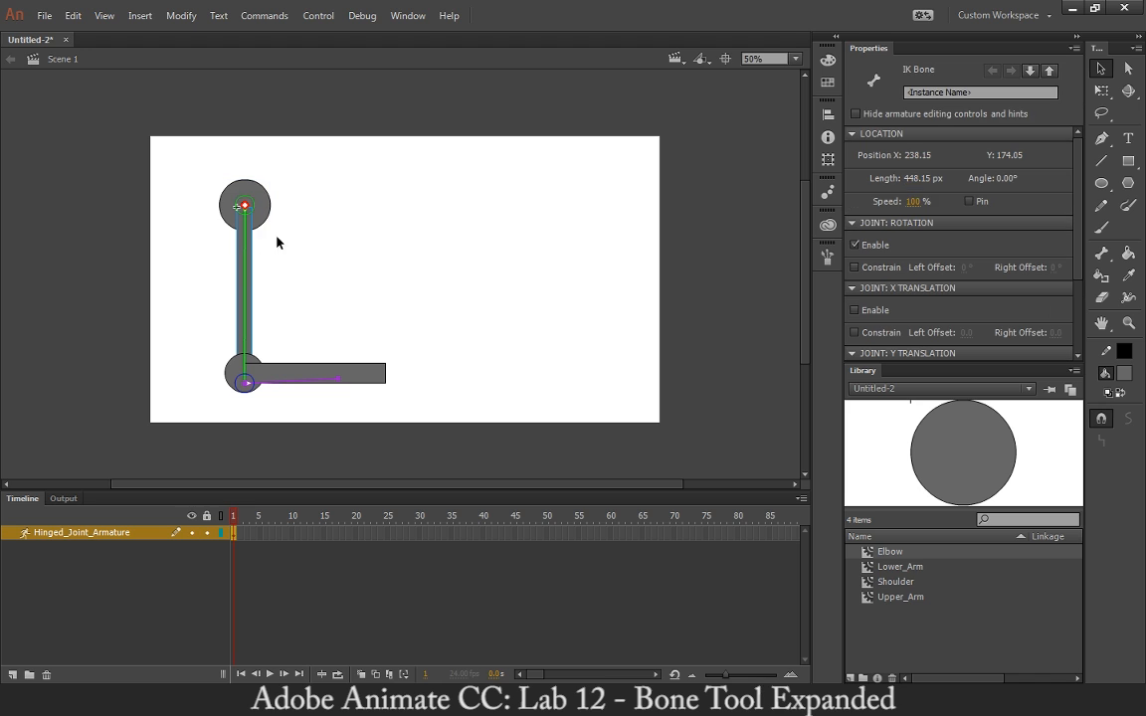
pyautogui.click(1102, 90)
pyautogui.press('v')
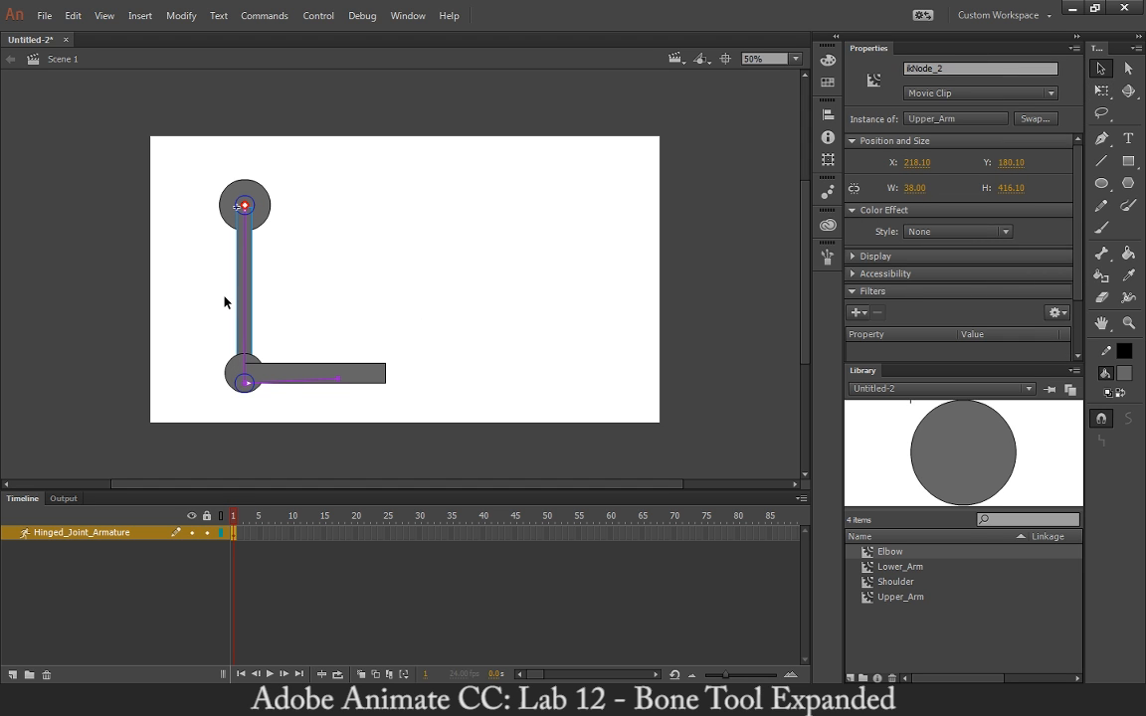
pyautogui.moveTo(248, 386); pyautogui.dragTo(410, 336)
pyautogui.hotkey('ctrl', 'z')
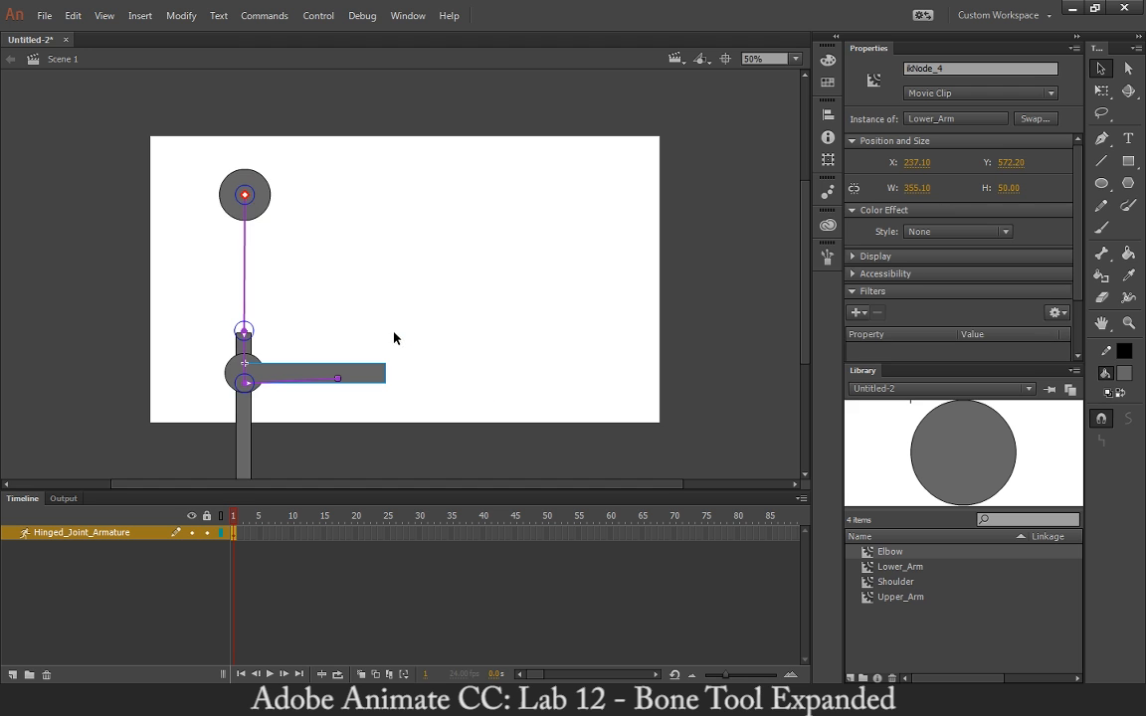
# Move the displaced upper arm back up so its upper end sits on the shoulder's centre
pyautogui.click(246, 408)
pyautogui.moveTo(418, 329); pyautogui.dragTo(301, 324)
pyautogui.hotkey('ctrl', 'z')
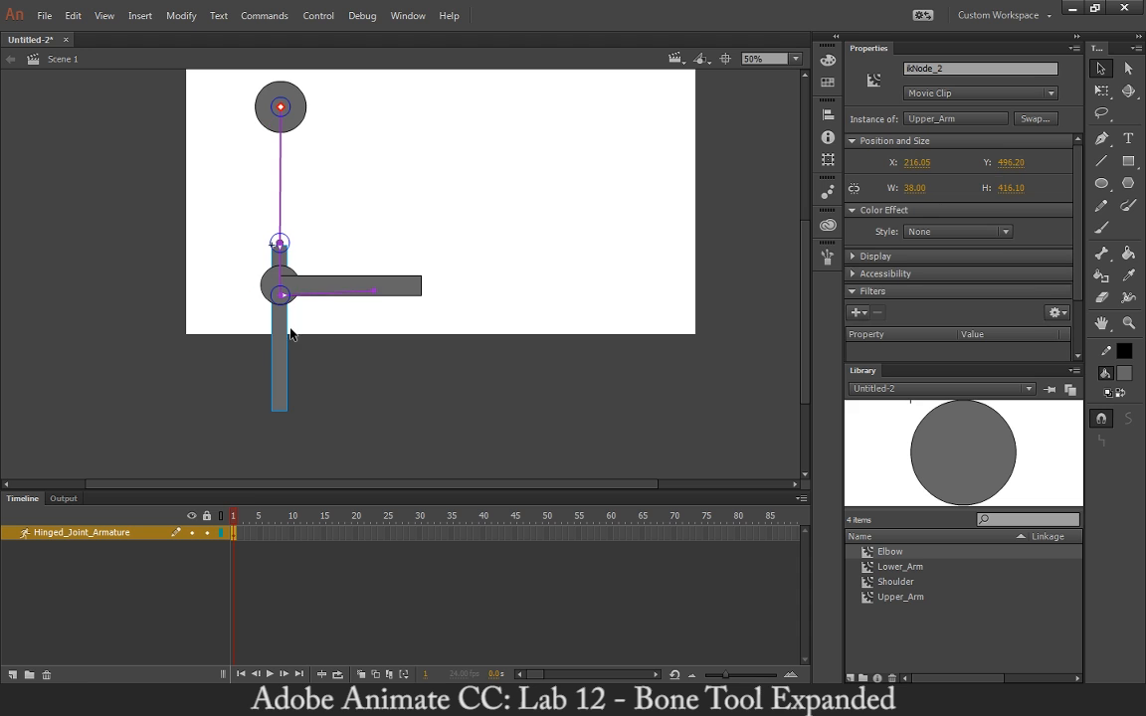
pyautogui.press('q')
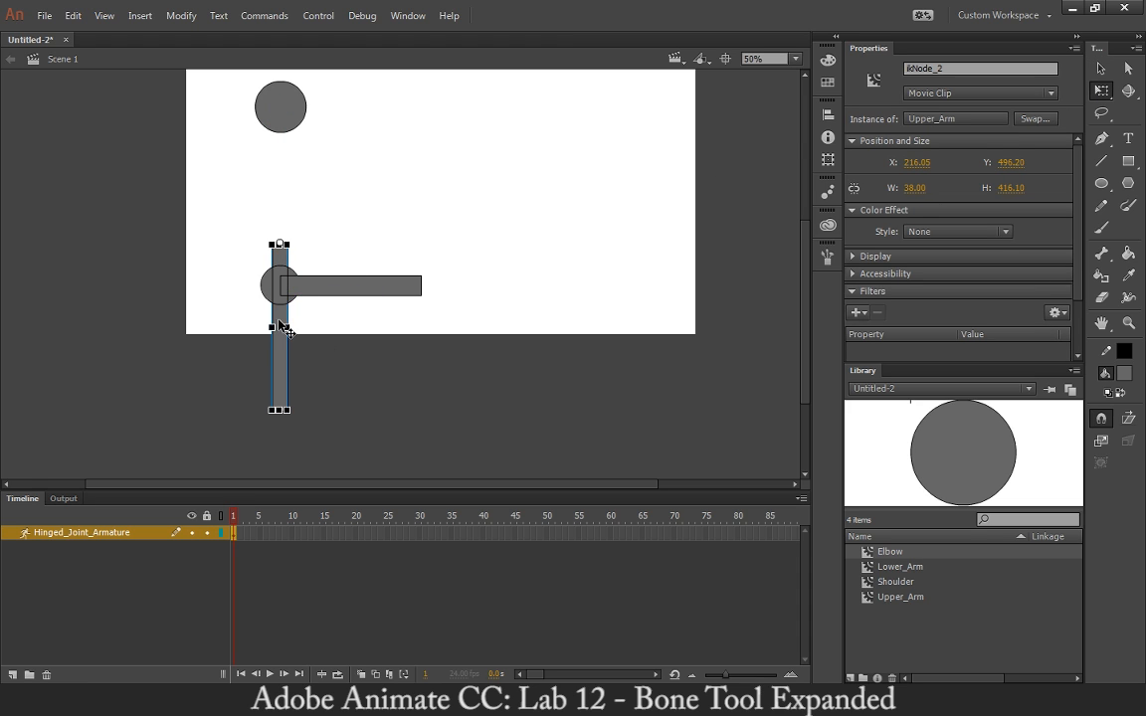
pyautogui.moveTo(281, 381); pyautogui.dragTo(284, 243)
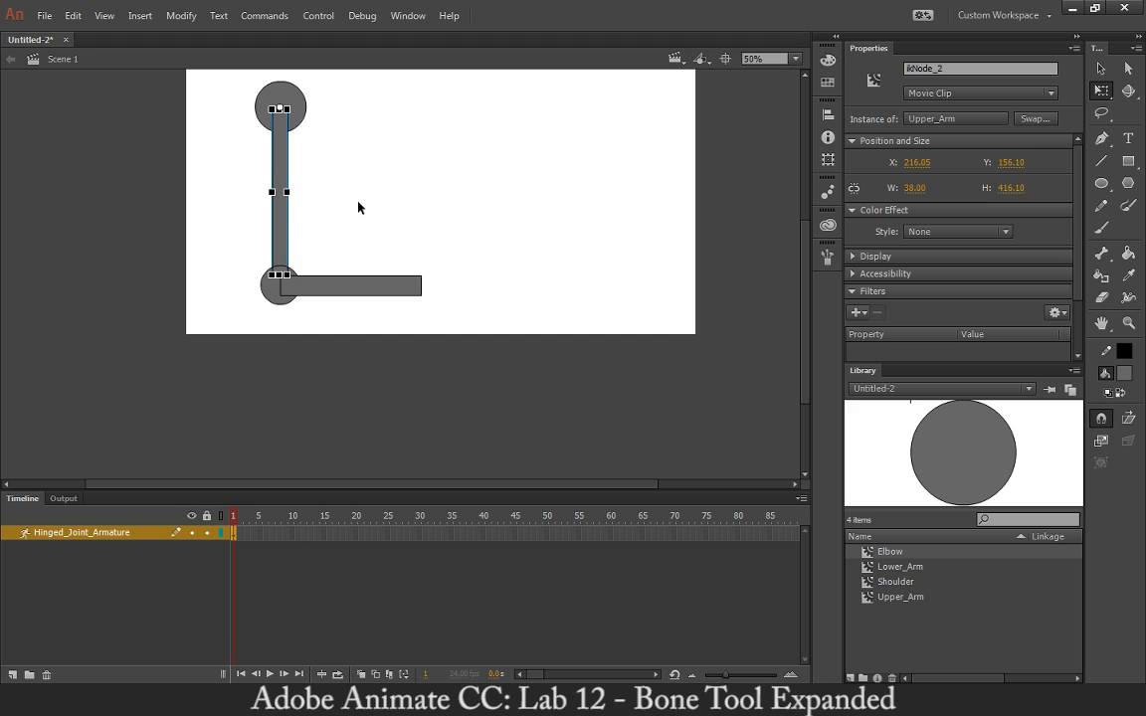
# Move the elbow's transformation point to its centre and the lower arm's transformation point to its end at the elbow's centre
pyautogui.click(280, 400)
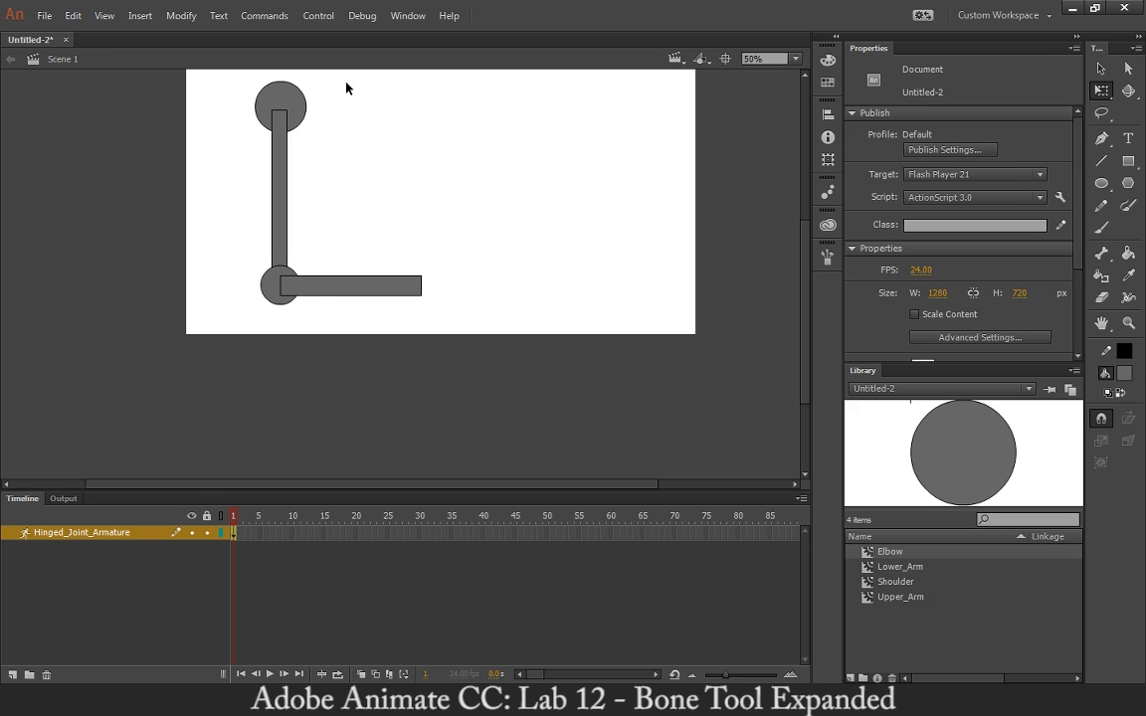
pyautogui.click(289, 98)
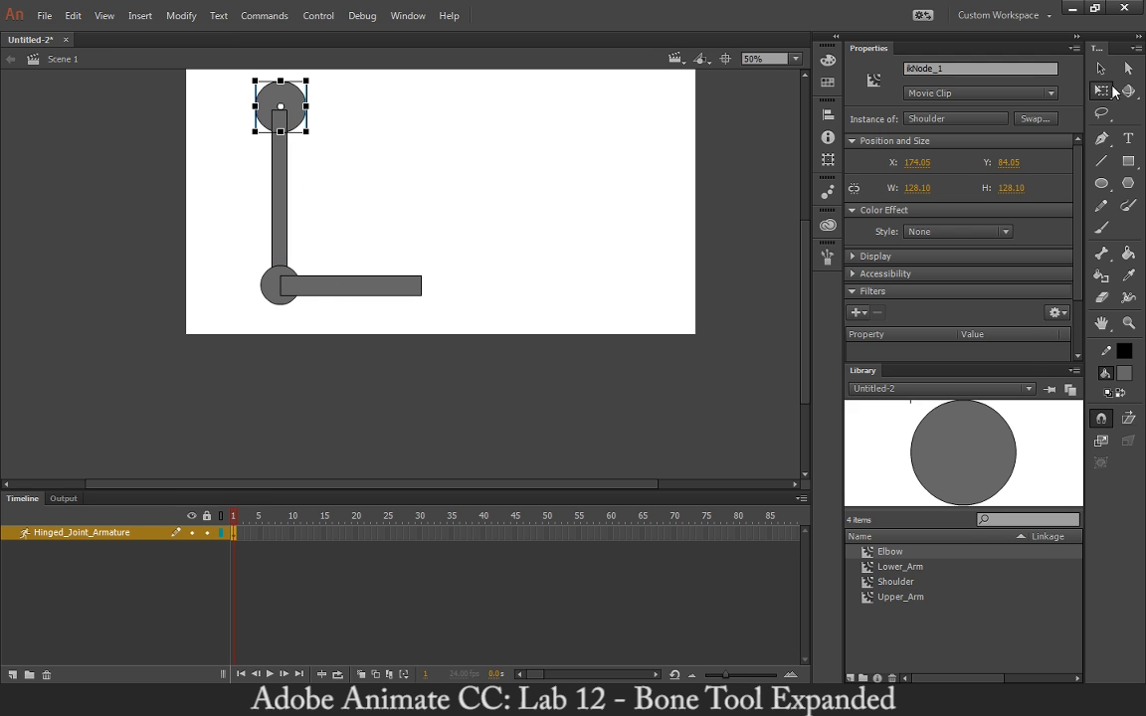
pyautogui.click(281, 199)
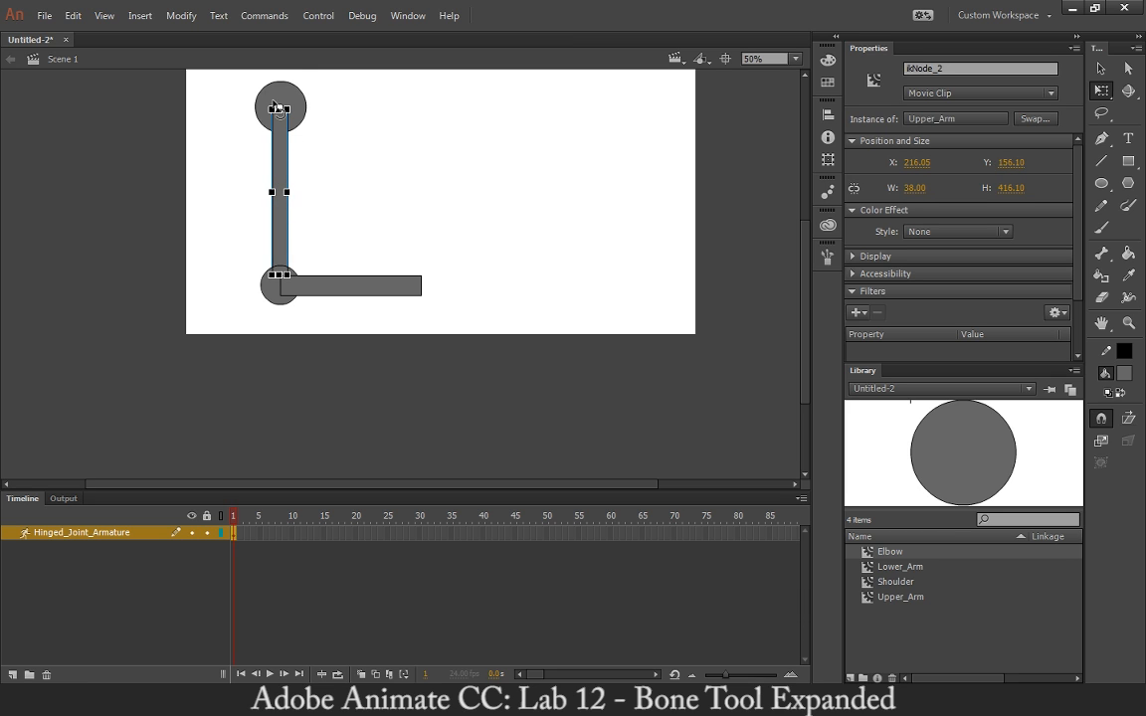
pyautogui.click(274, 301)
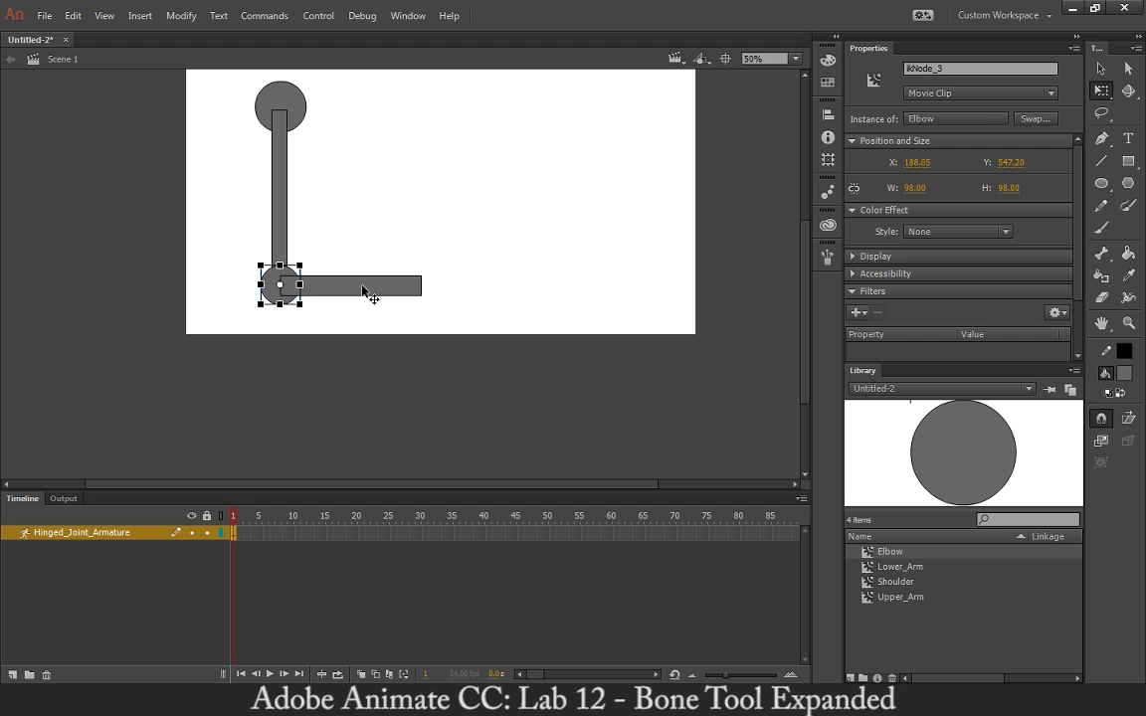
pyautogui.click(377, 291)
pyautogui.moveTo(373, 290); pyautogui.dragTo(278, 286)
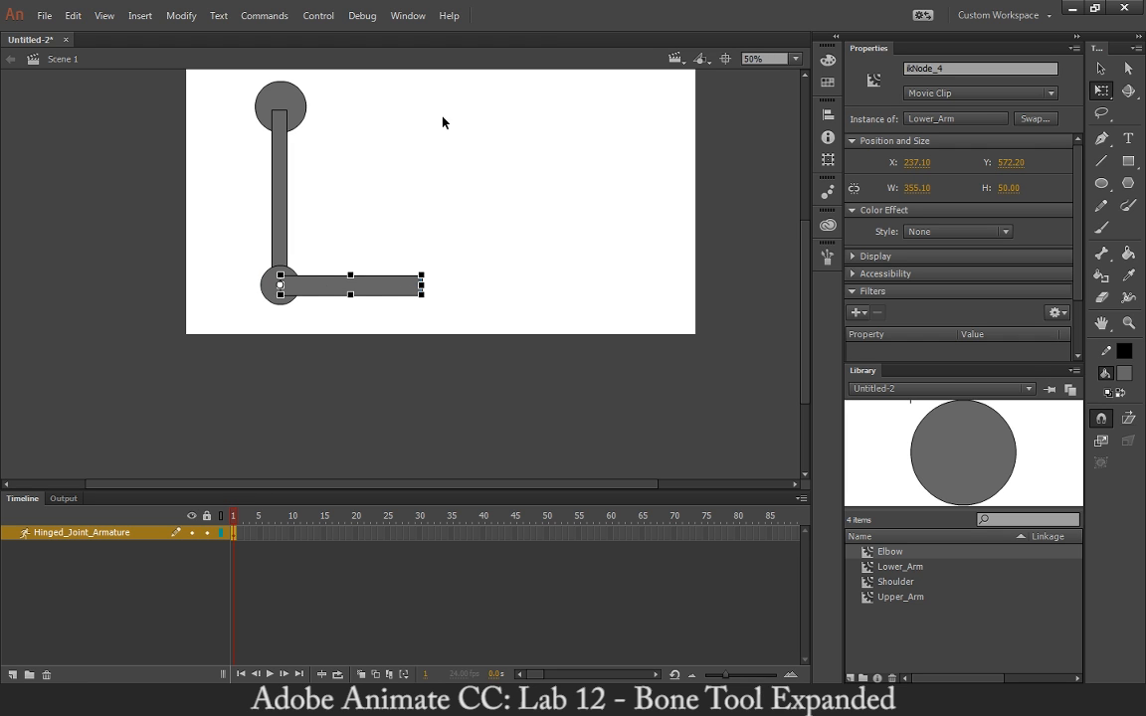
# Pose the arm outward to the right, with the upper arm sloping slightly down and the lower arm slightly up from the elbow
pyautogui.press('v')
pyautogui.click(394, 260)
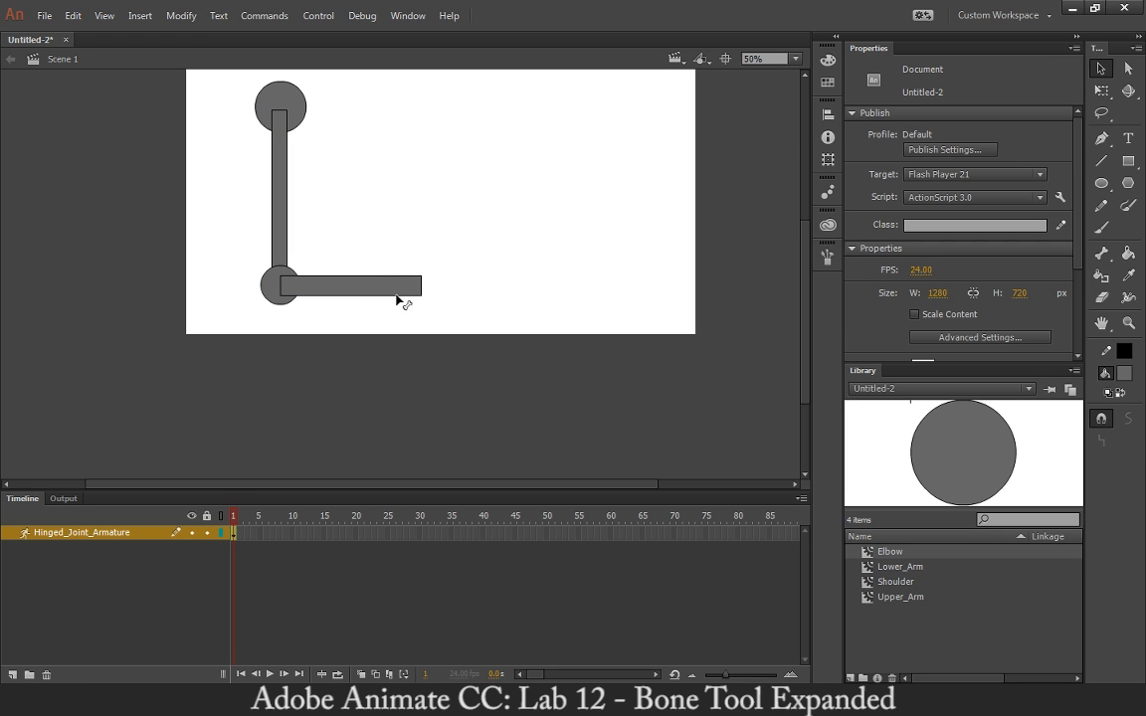
pyautogui.click(403, 293)
pyautogui.moveTo(401, 294); pyautogui.dragTo(577, 151)
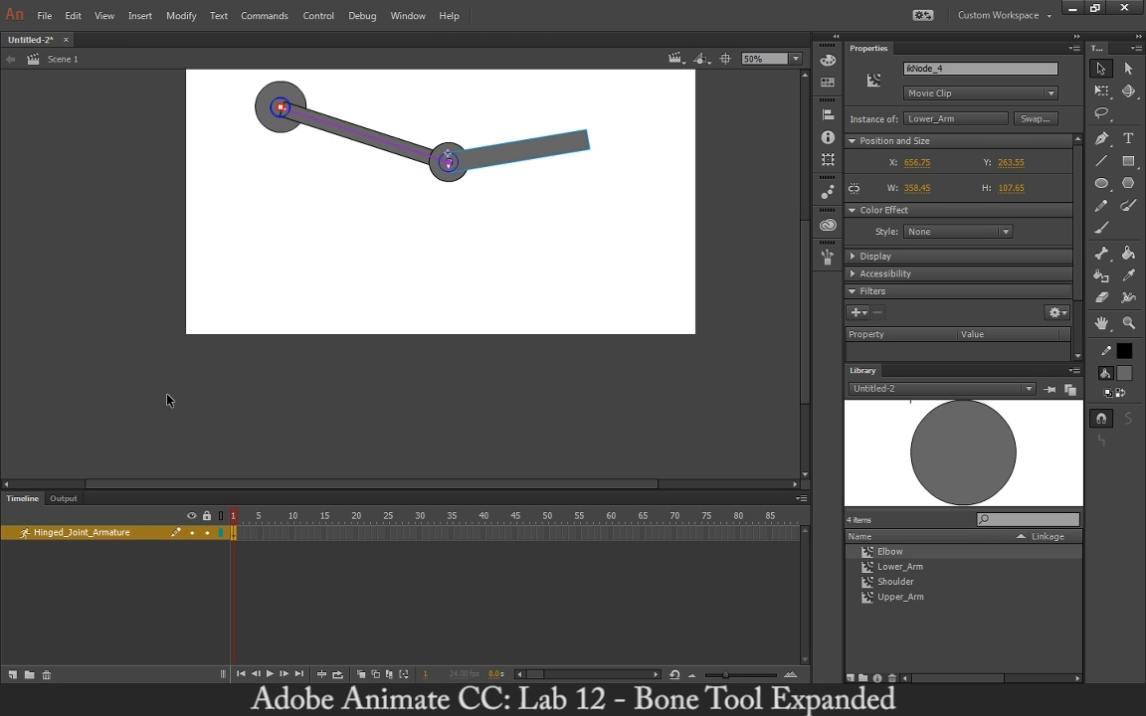
# Insert a pose at frame 72 and bend the arm there, with the upper arm hanging down and the lower arm angled up to the right
pyautogui.click(686, 539)
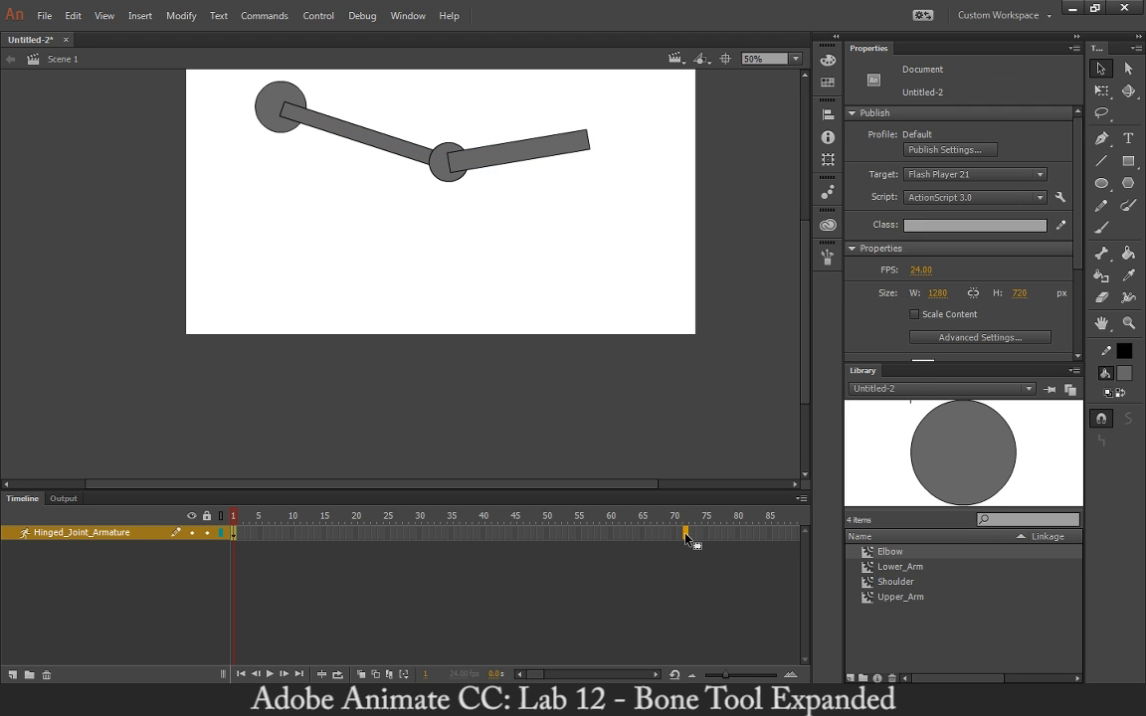
pyautogui.rightClick(685, 539)
pyautogui.click(699, 253)
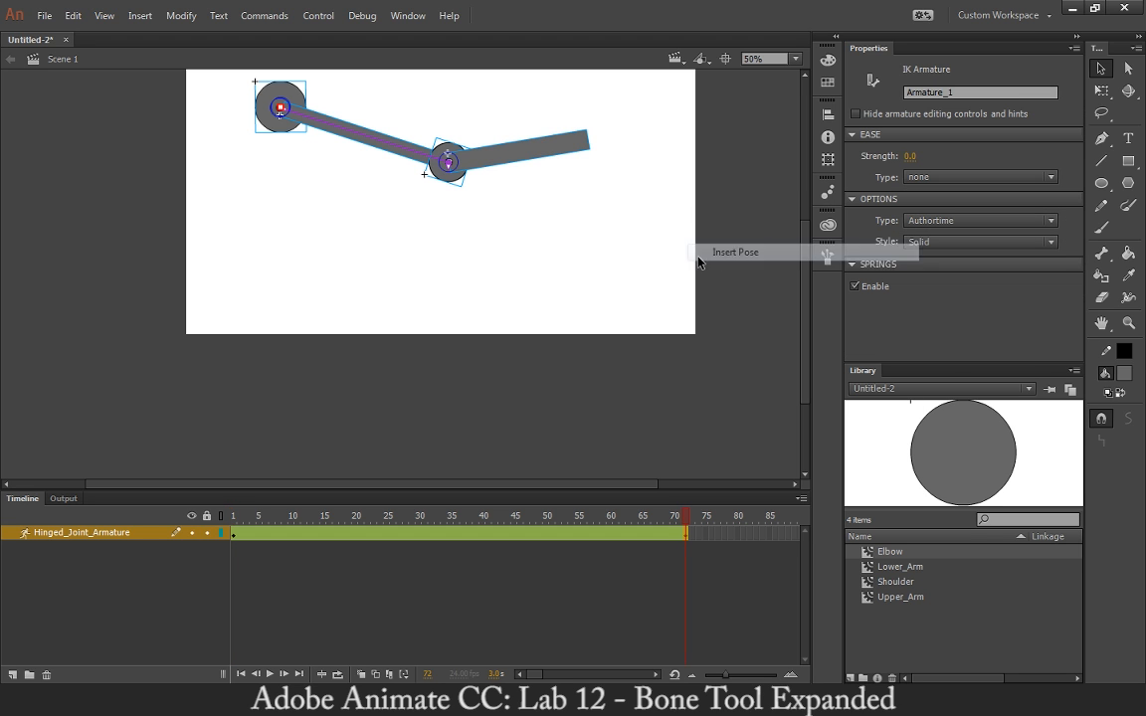
pyautogui.click(550, 152)
pyautogui.moveTo(583, 149); pyautogui.dragTo(396, 212)
# Pose the arm at frame 59 with the lower arm reaching left off the stage, and at frame 47 with the forearm hanging from a raised elbow
pyautogui.moveTo(590, 524); pyautogui.dragTo(603, 524)
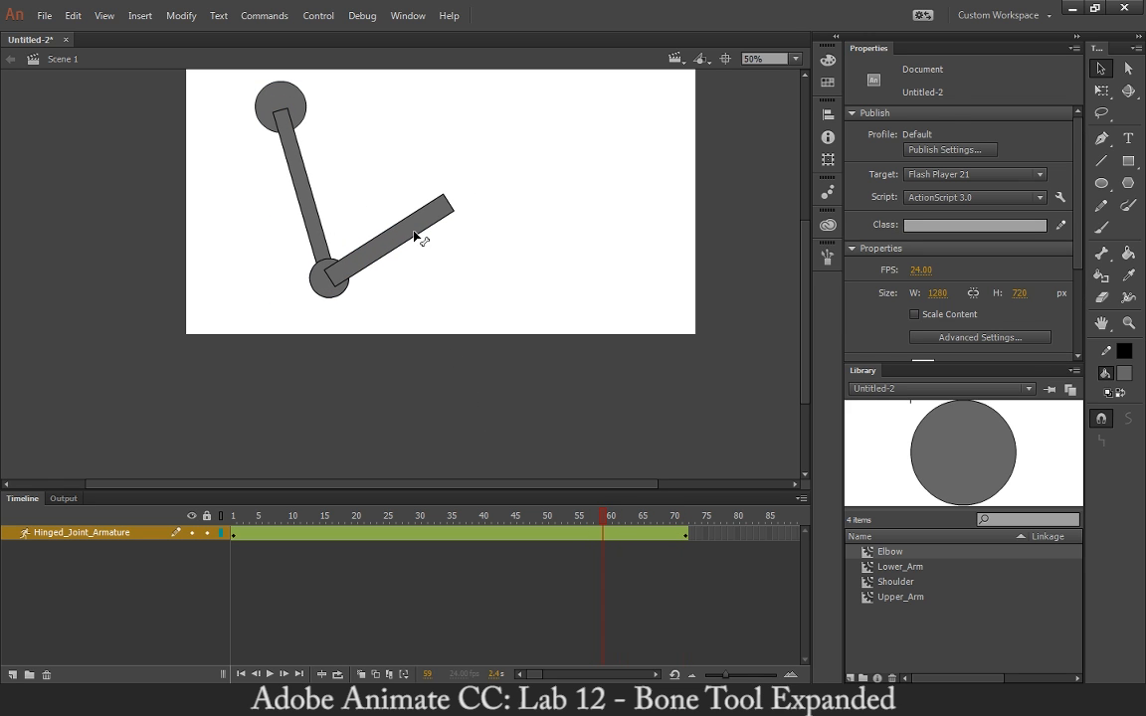
pyautogui.moveTo(416, 237); pyautogui.dragTo(88, 248)
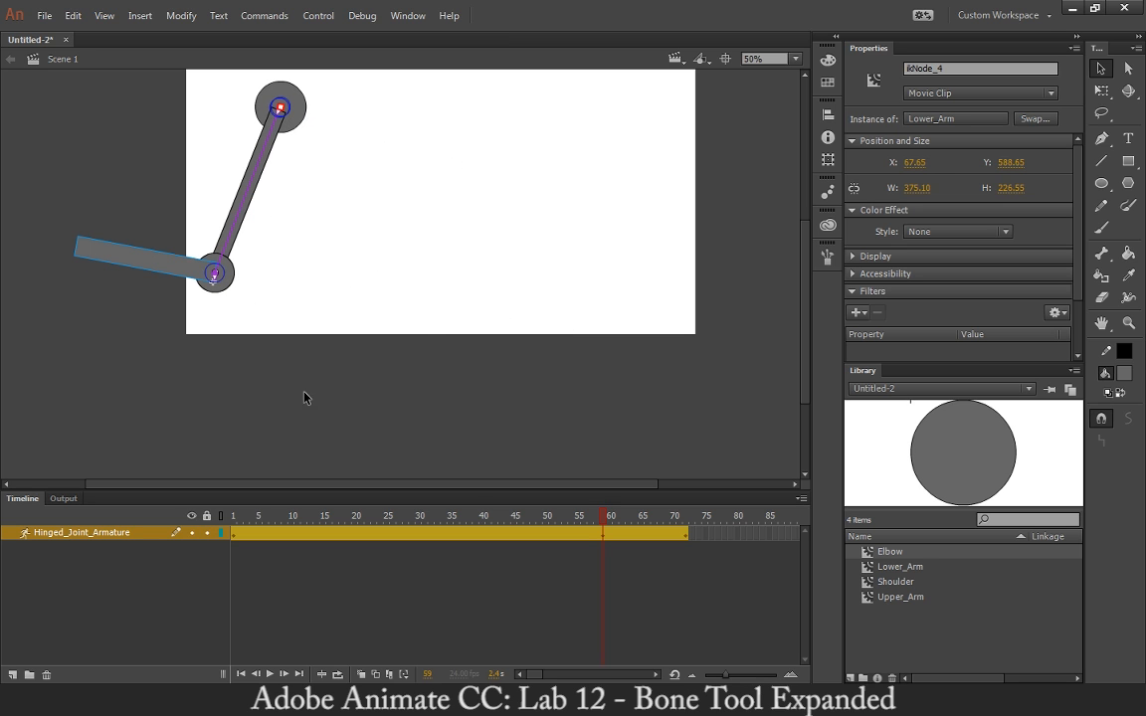
pyautogui.moveTo(531, 516)
pyautogui.mouseDown()
pyautogui.moveTo(540, 517)
pyautogui.moveTo(528, 517)
pyautogui.mouseUp()
pyautogui.click(183, 356)
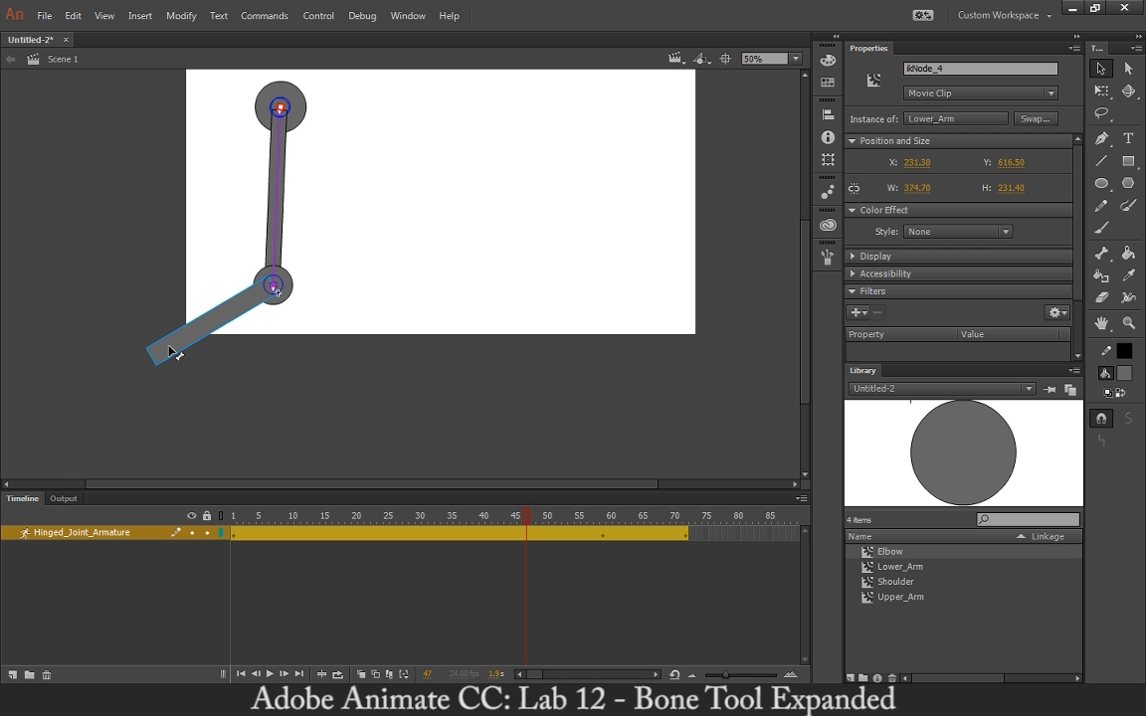
pyautogui.moveTo(172, 352); pyautogui.dragTo(114, 257)
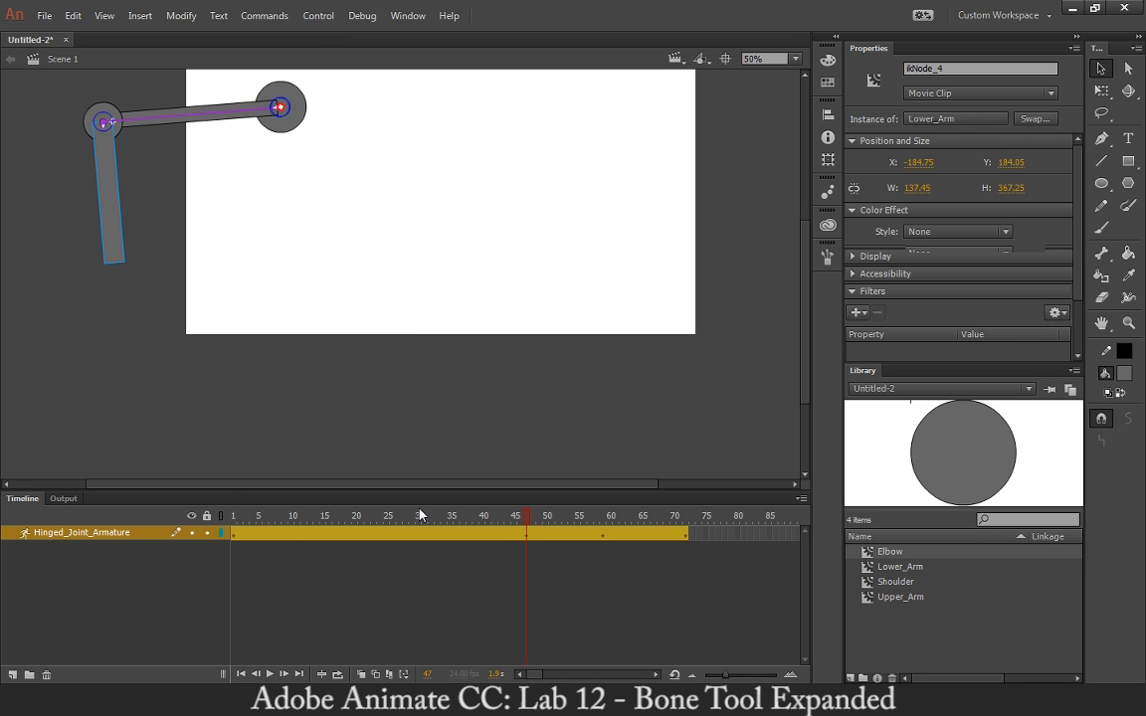
# Pose the arm at frame 35 extended diagonally down to the right, and at frame 21 with the lower arm bent back down to the left
pyautogui.moveTo(420, 516); pyautogui.dragTo(452, 520)
pyautogui.moveTo(223, 348); pyautogui.dragTo(645, 343)
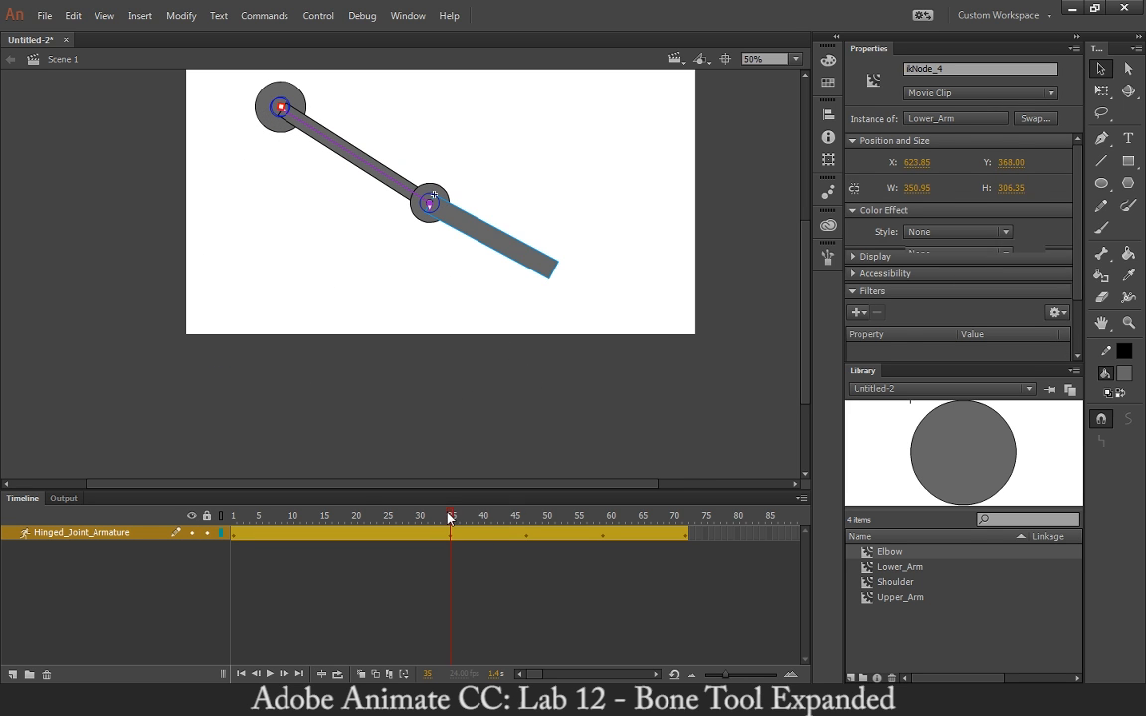
pyautogui.moveTo(447, 518); pyautogui.dragTo(360, 517)
pyautogui.moveTo(520, 209); pyautogui.dragTo(299, 312)
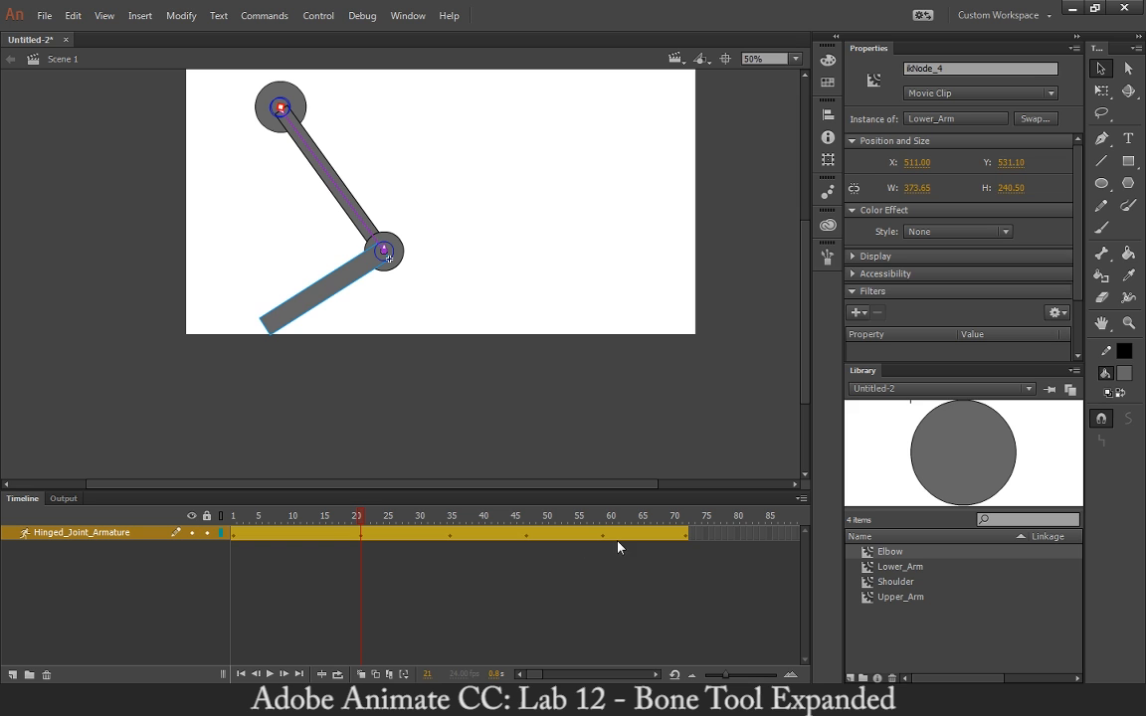
# Pose the arm at frame 10 by swinging the lower arm's free end to the left, and play the animation on the timeline
pyautogui.click(294, 516)
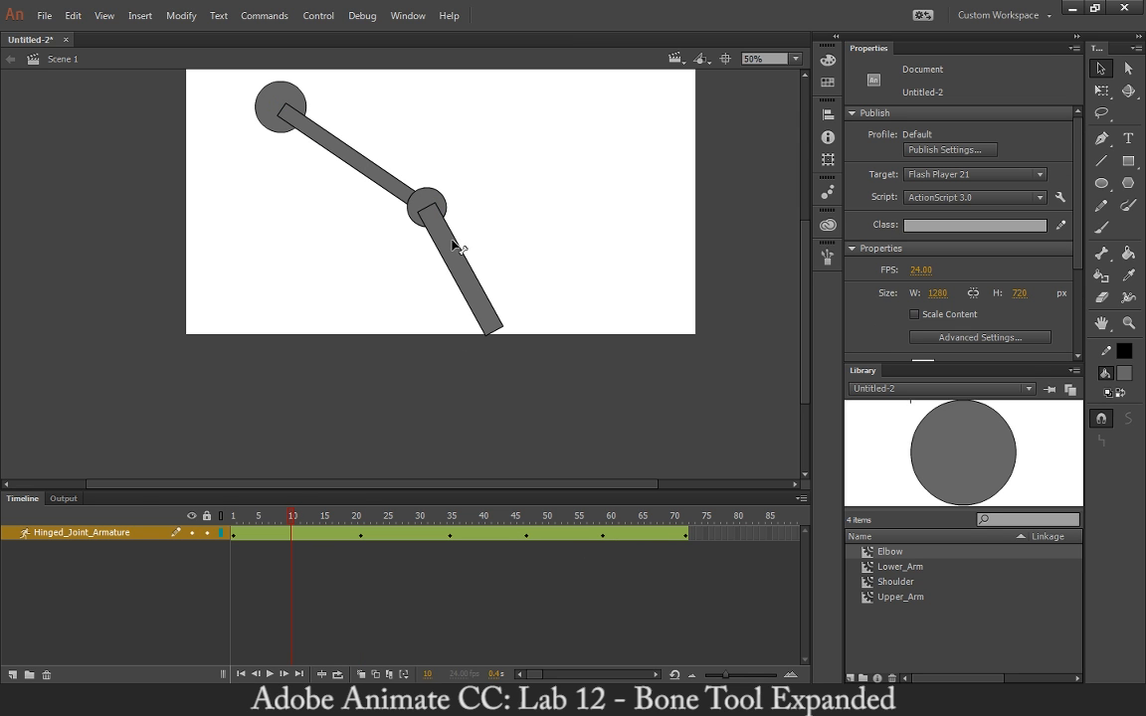
pyautogui.moveTo(497, 325); pyautogui.dragTo(218, 324)
pyautogui.press('Return')
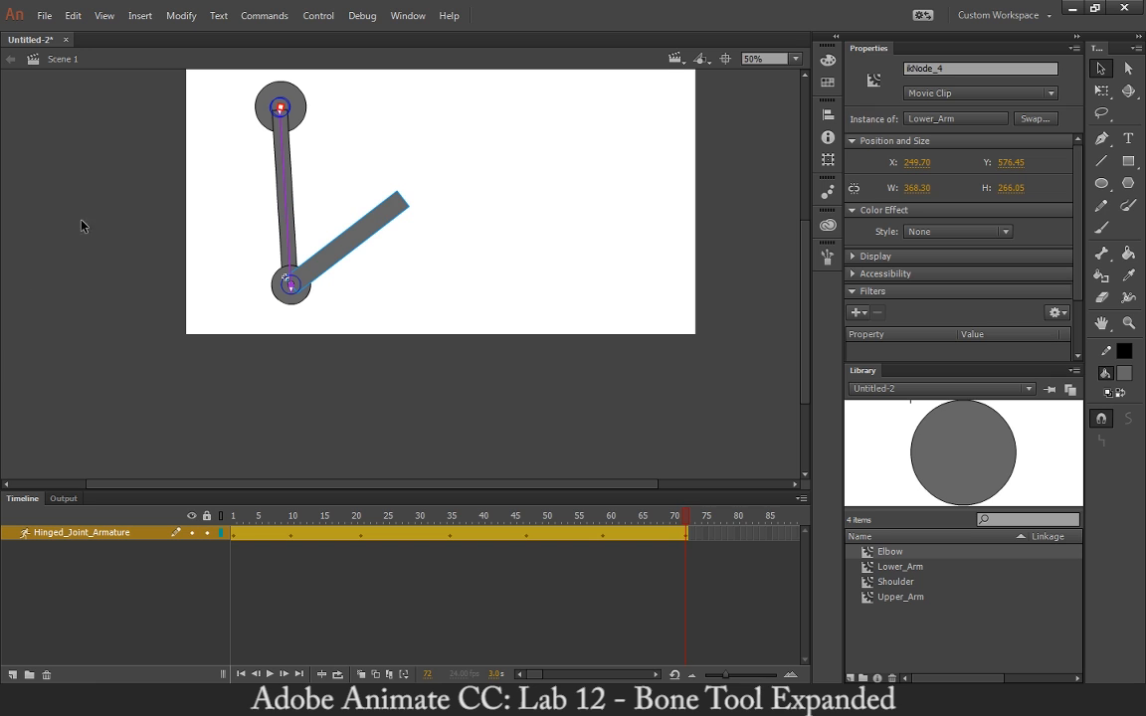
# Bring the elbow circle to the front of the stacking order so it covers the ends of both arm segments
pyautogui.click(448, 218)
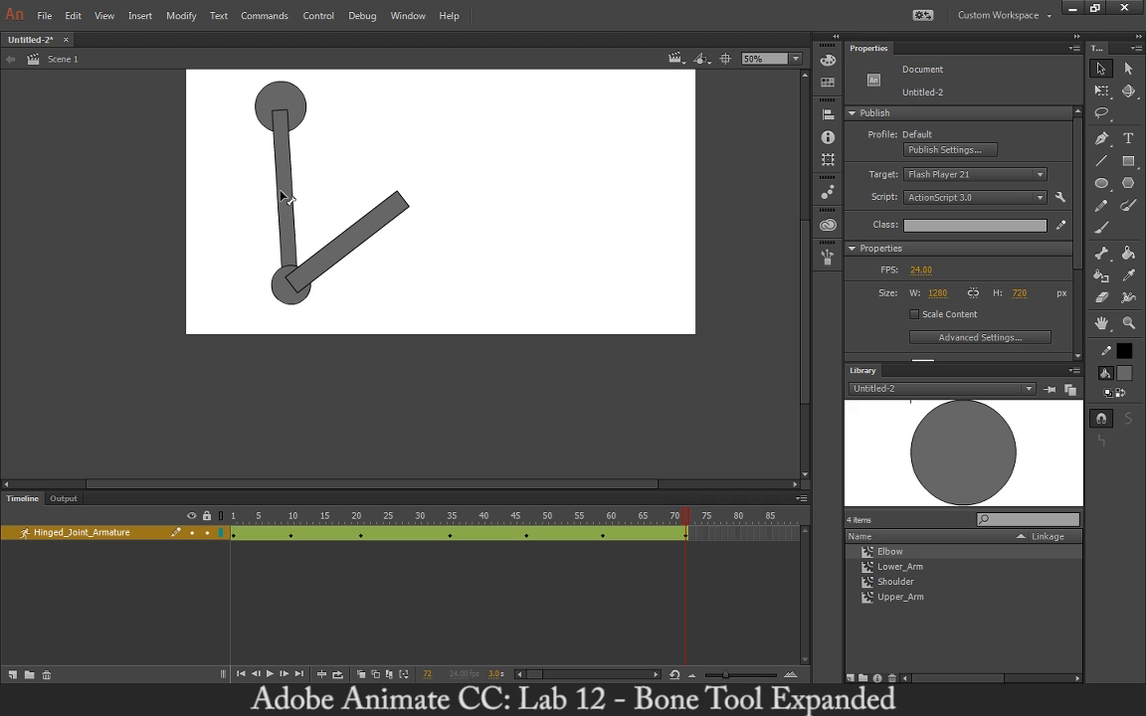
pyautogui.click(284, 304)
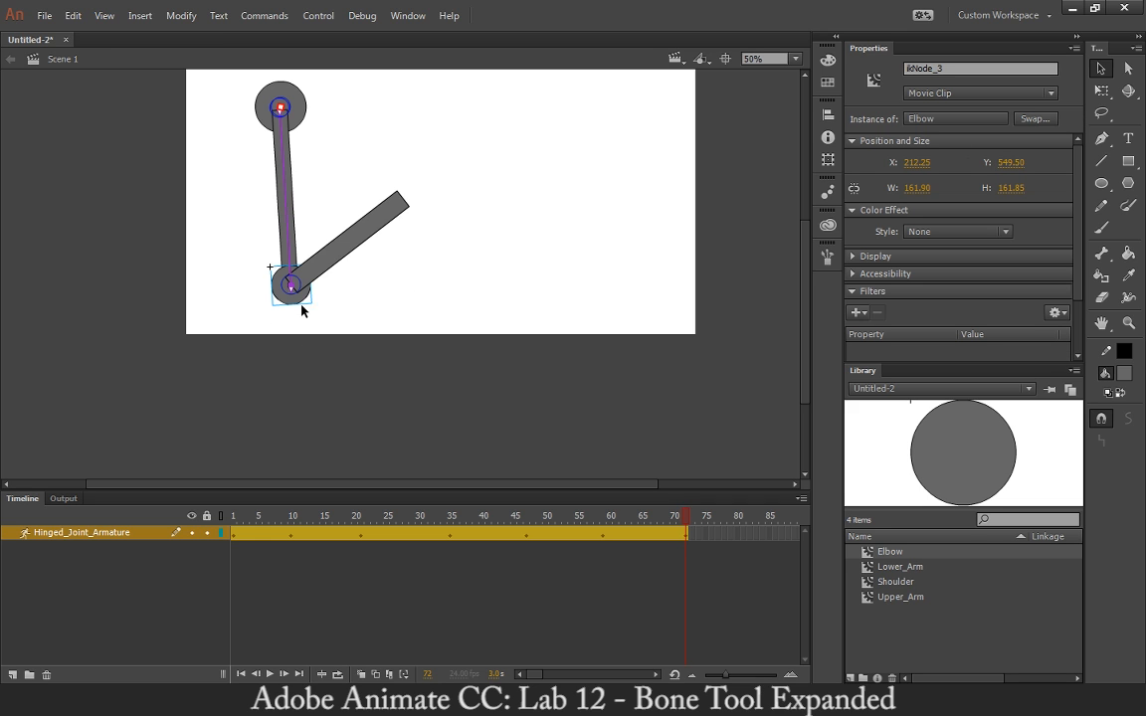
pyautogui.click(181, 15)
pyautogui.moveTo(238, 241)
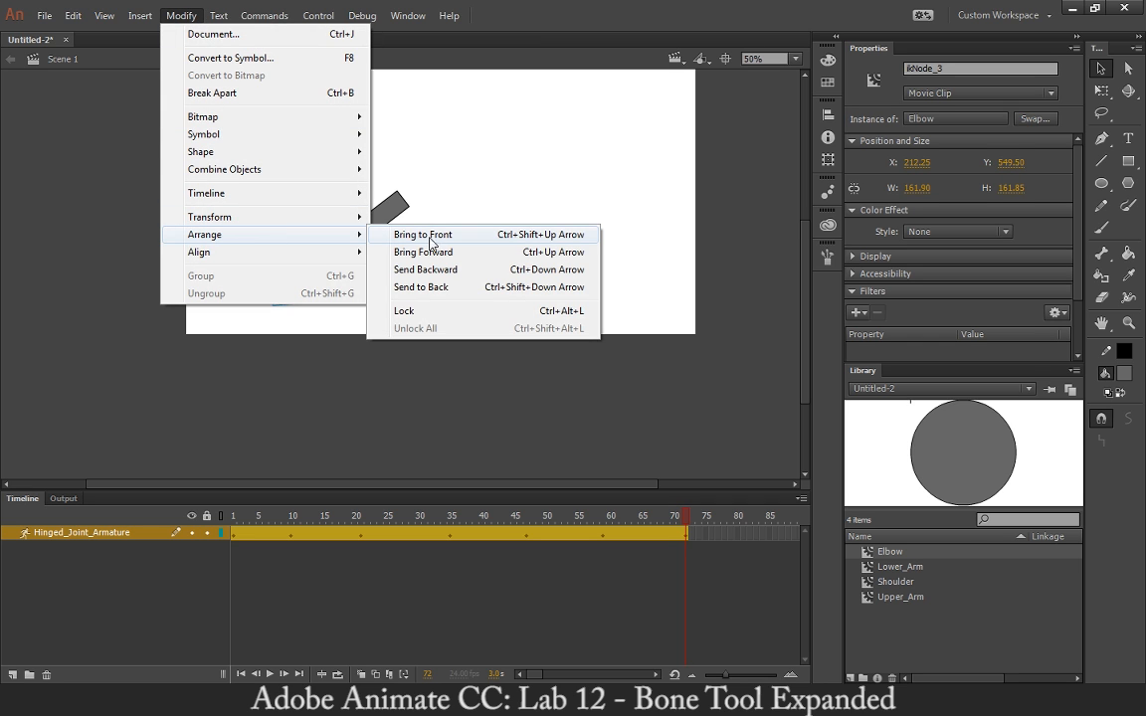
pyautogui.click(432, 237)
pyautogui.click(381, 283)
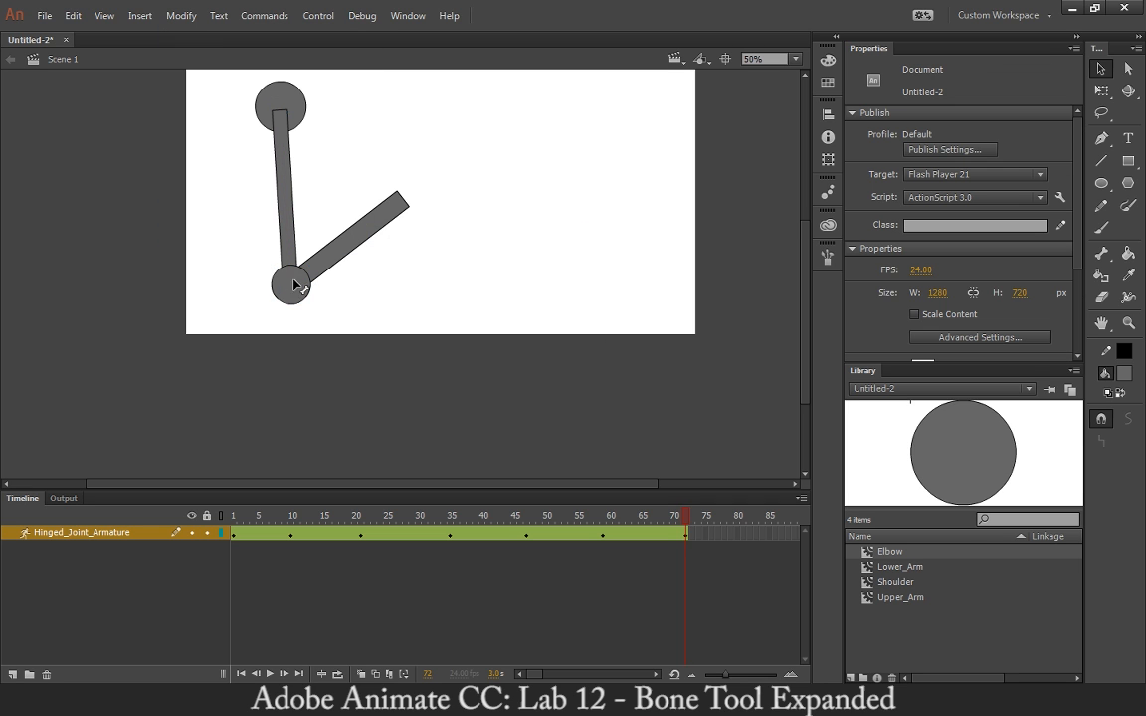
# Bring the shoulder circle to the front so it covers the upper end of the upper arm
pyautogui.click(275, 105)
pyautogui.click(180, 16)
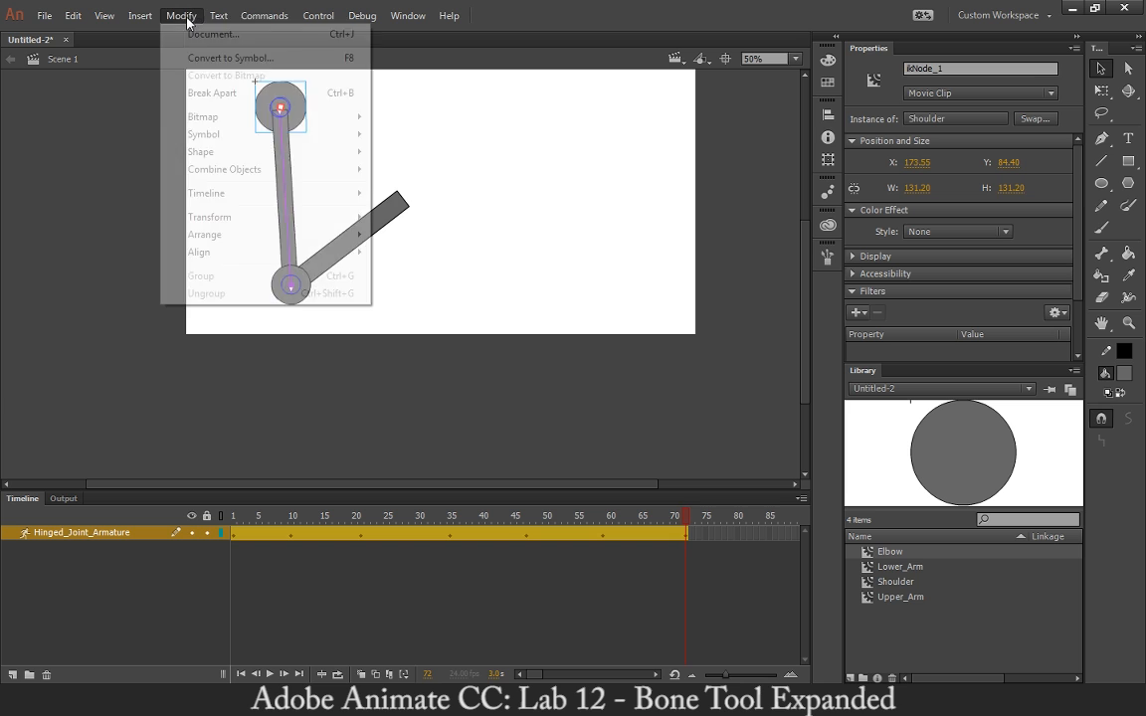
pyautogui.moveTo(298, 235)
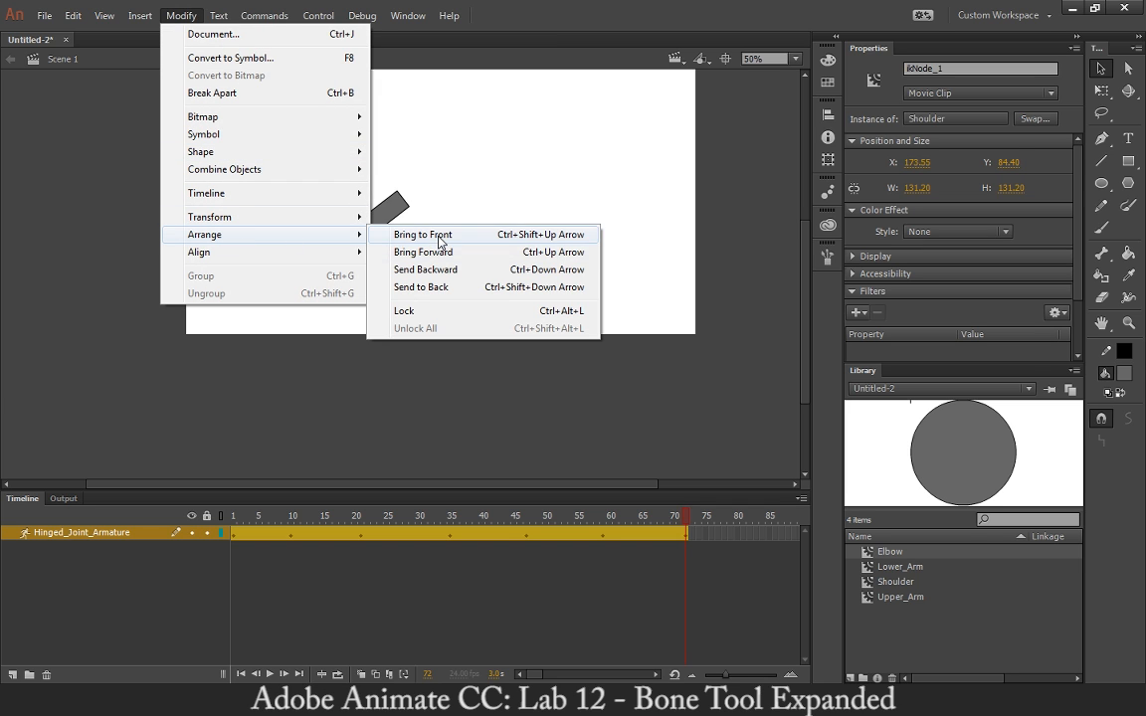
pyautogui.click(439, 237)
pyautogui.click(243, 148)
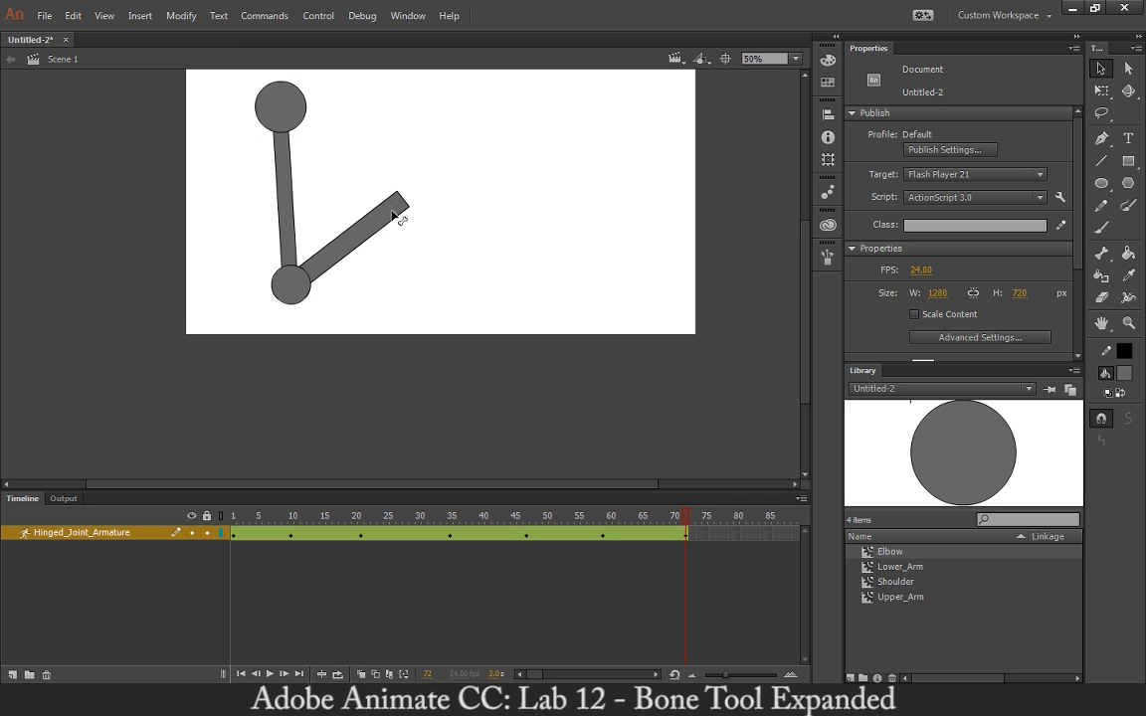
# Return the playhead to frame 1 and test the movie to preview the arm animation
pyautogui.moveTo(258, 517); pyautogui.dragTo(133, 492)
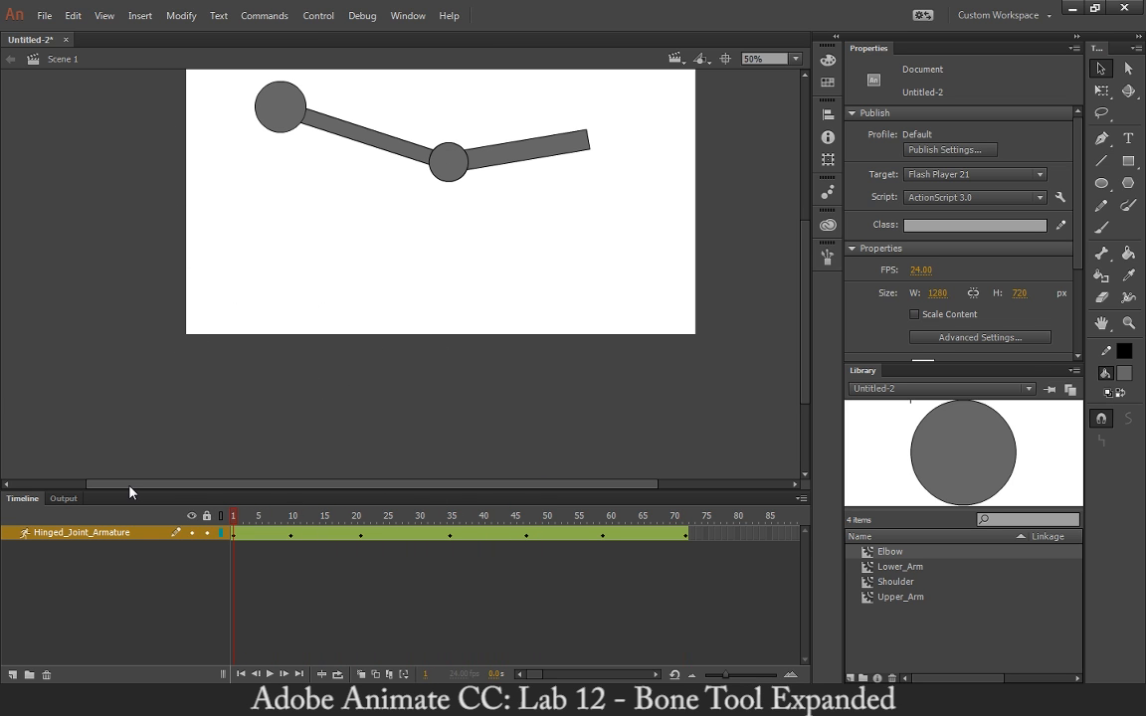
pyautogui.hotkey('ctrl', 'Return')
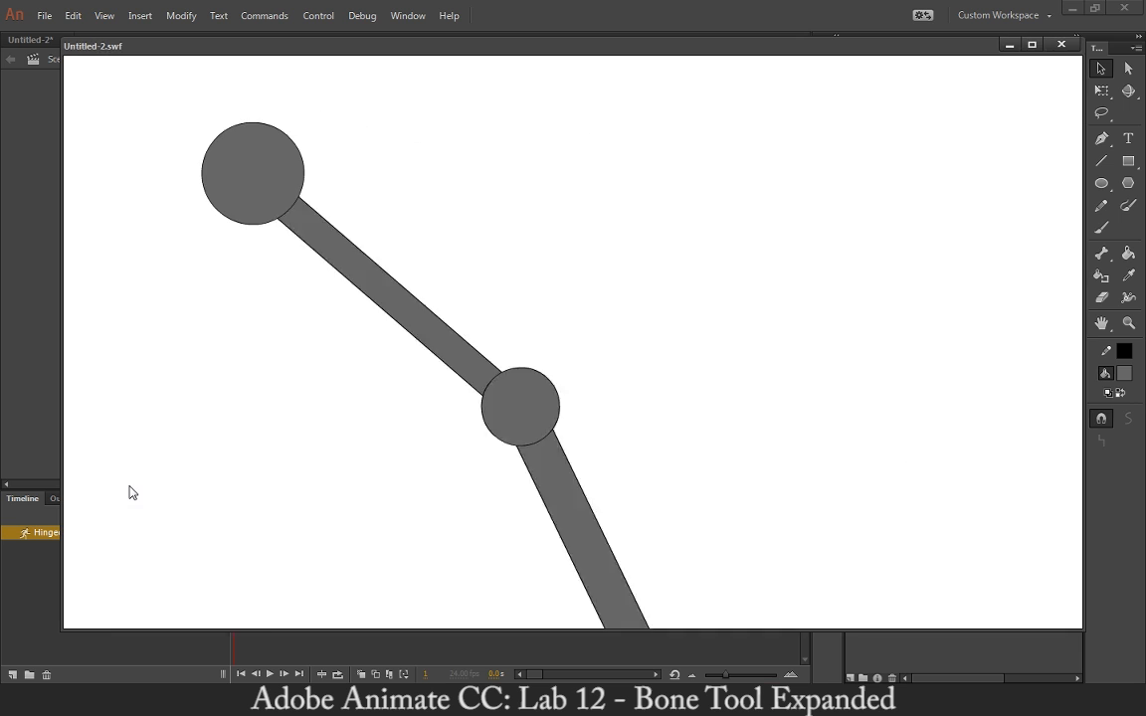